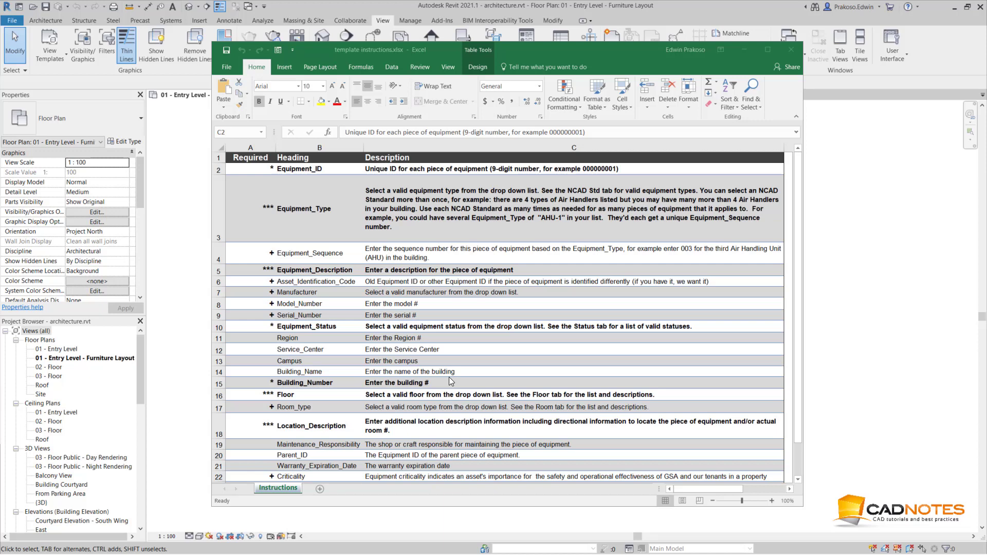
# Minimize the Excel instructions workbook to reveal the Revit floor plan, then browse the Annotate and View tabs
pyautogui.hotkey('alt', 'Tab')
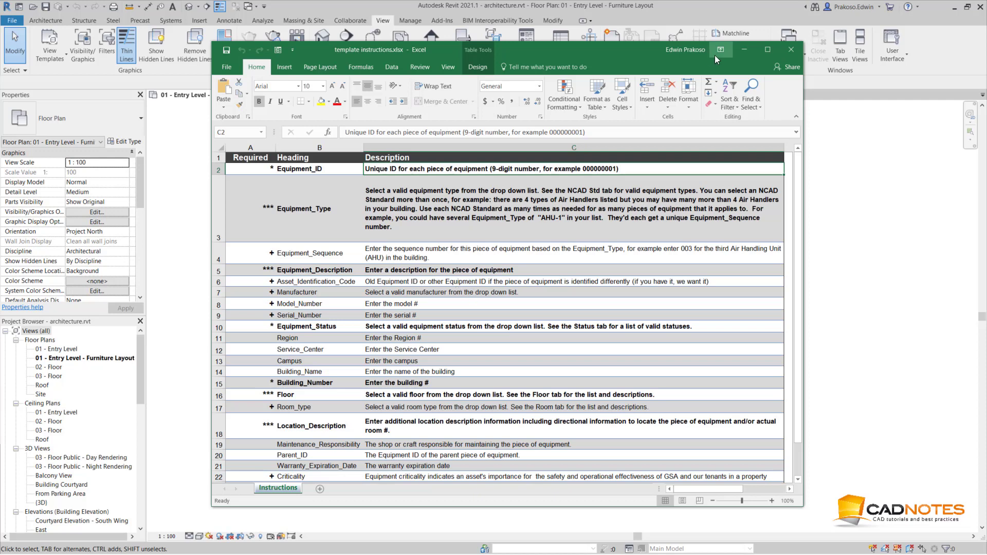
pyautogui.click(744, 50)
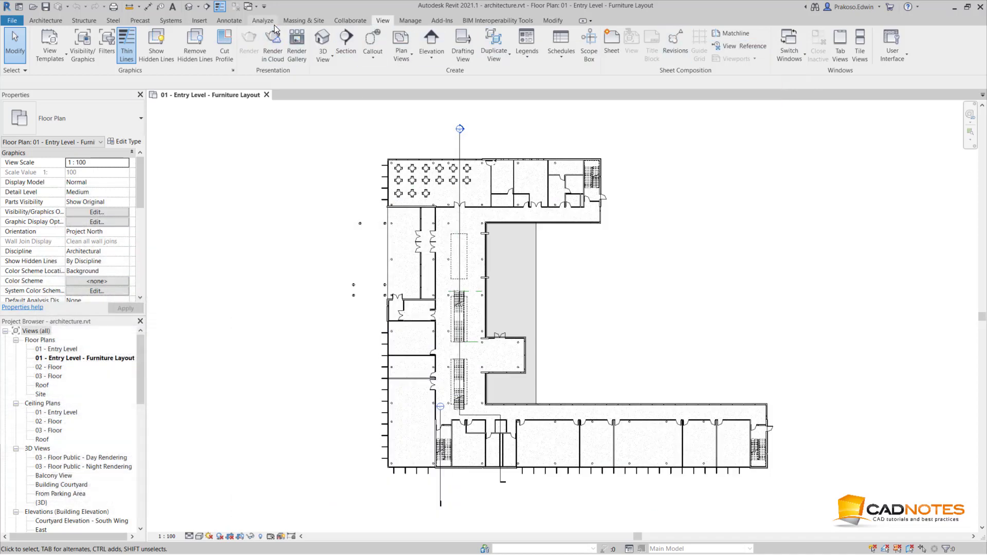
pyautogui.click(235, 20)
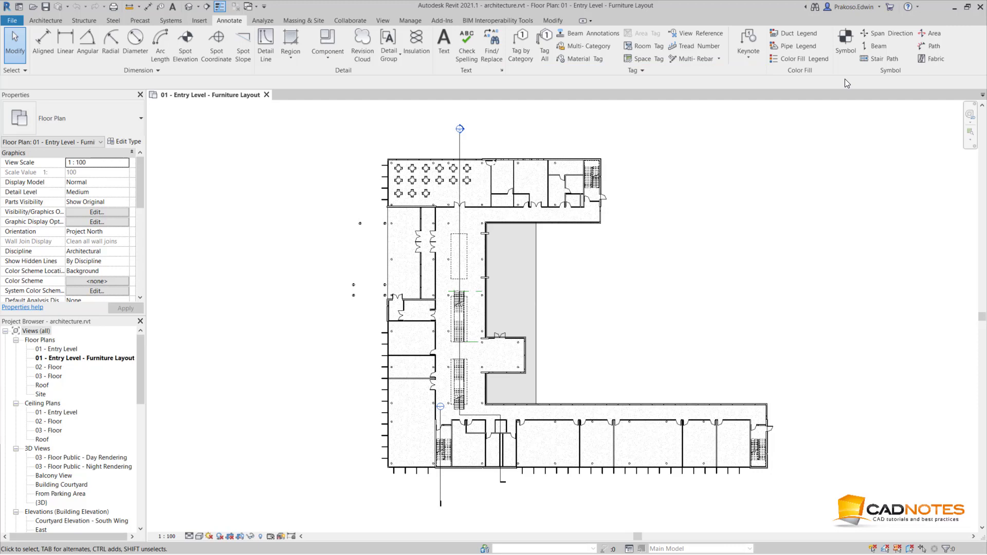
pyautogui.click(382, 21)
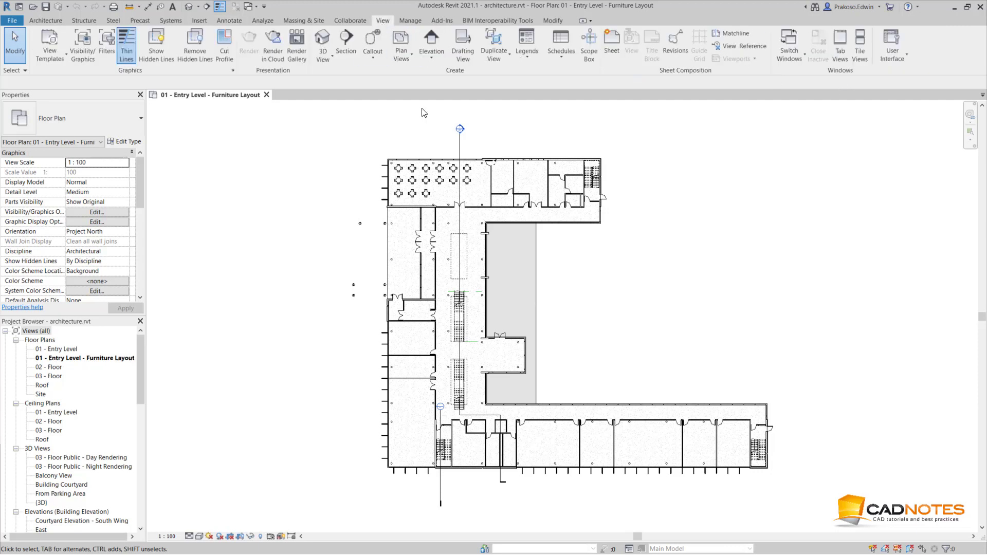
# Start a new schedule for the Topography category as a Schedule keys type
pyautogui.click(565, 59)
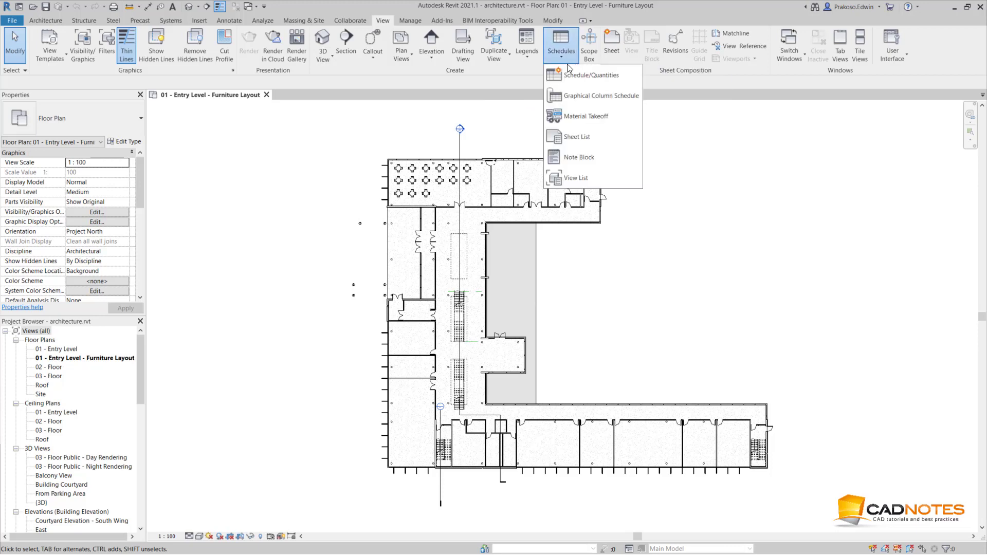
pyautogui.click(569, 72)
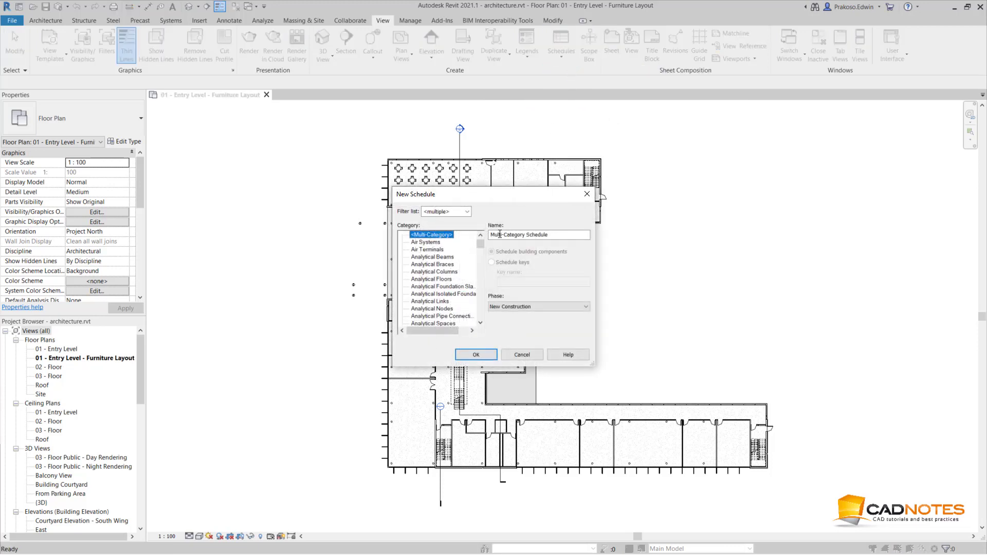
pyautogui.moveTo(478, 244); pyautogui.dragTo(480, 311)
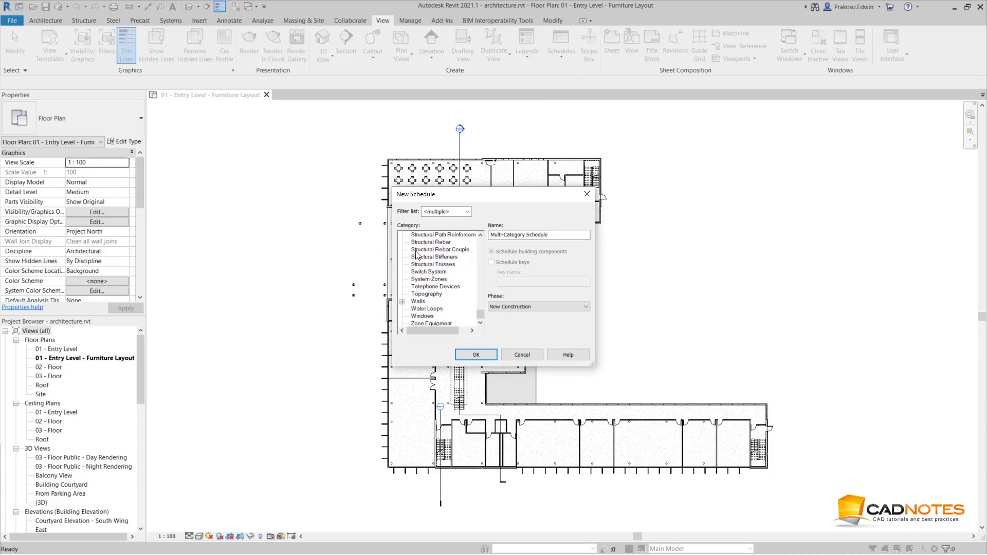
pyautogui.click(431, 295)
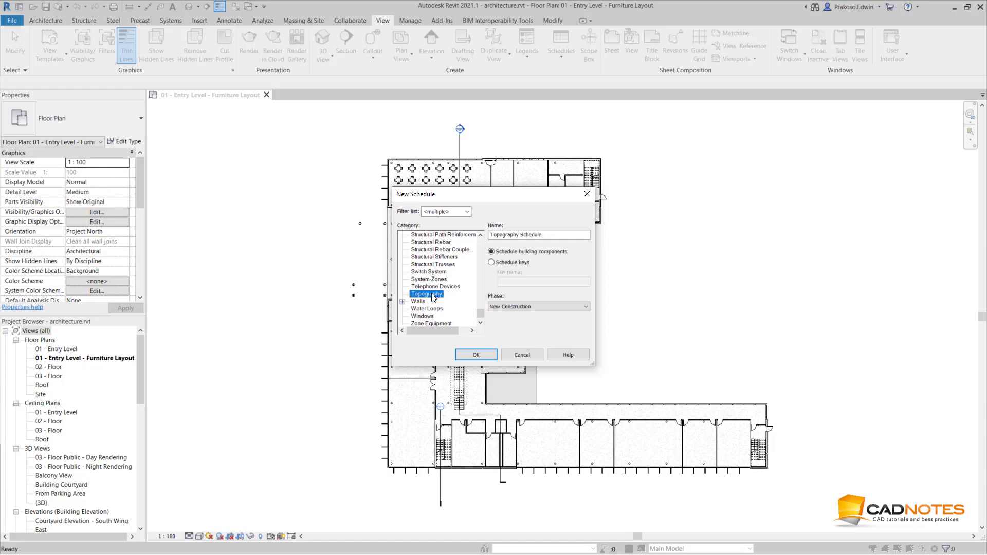
pyautogui.click(492, 262)
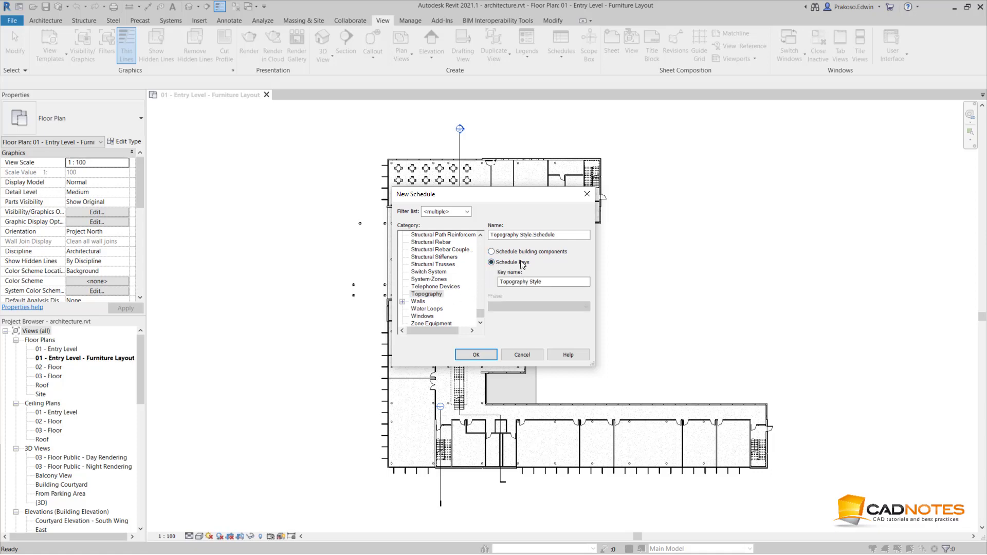
# Set both the schedule name and key name to 'Instructions Template'
pyautogui.moveTo(567, 234); pyautogui.dragTo(450, 236)
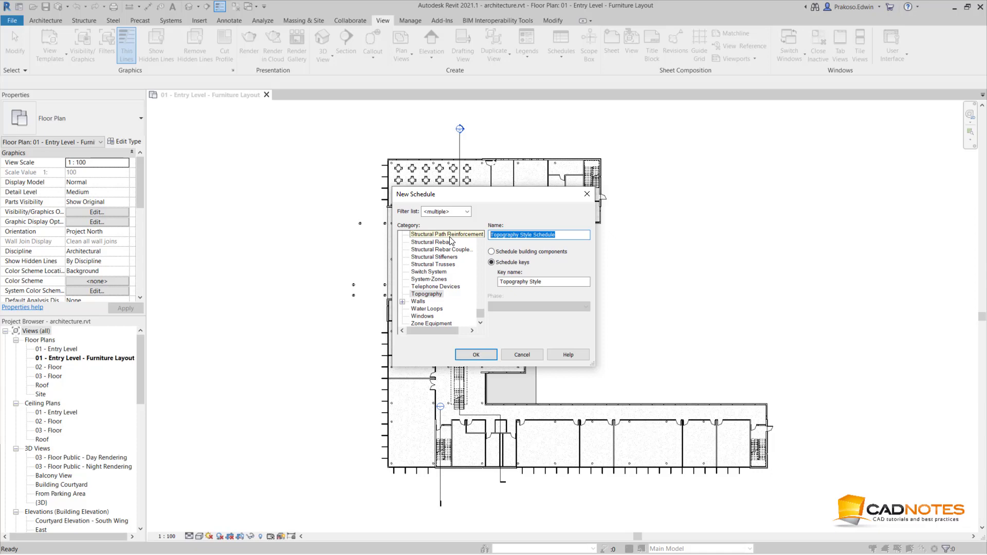
pyautogui.write('Instructio')
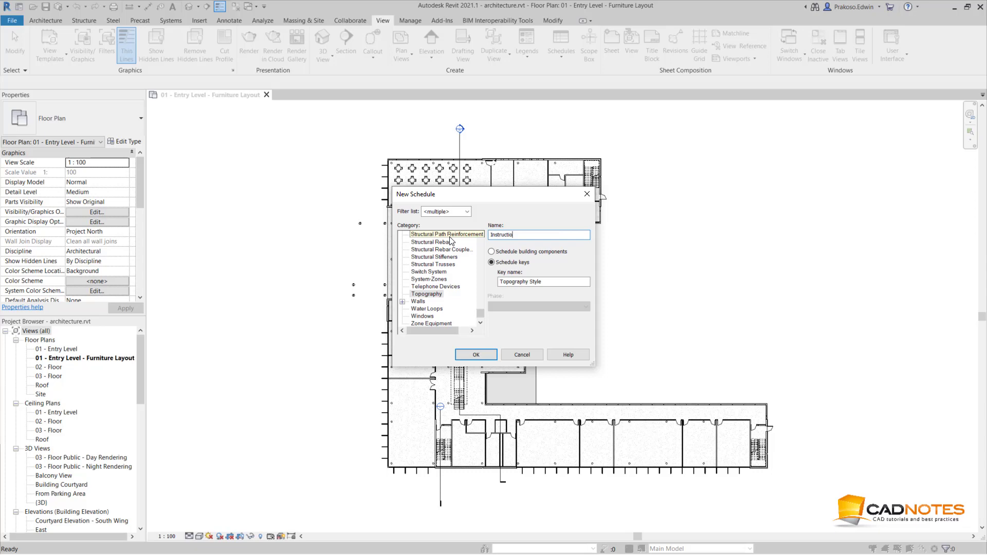
pyautogui.write('ns Template')
pyautogui.hotkey('ctrl', 'a')
pyautogui.hotkey('ctrl', 'c')
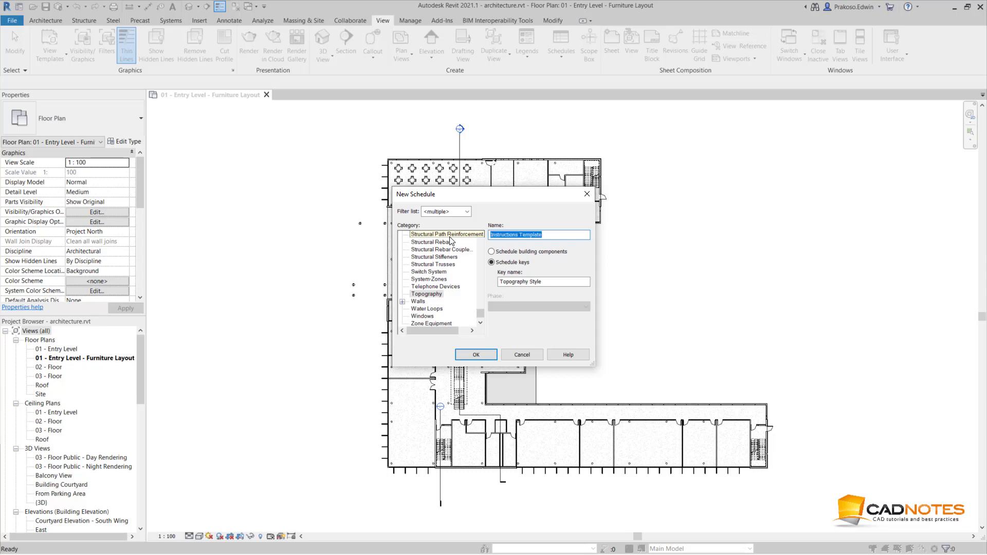
pyautogui.click(554, 283)
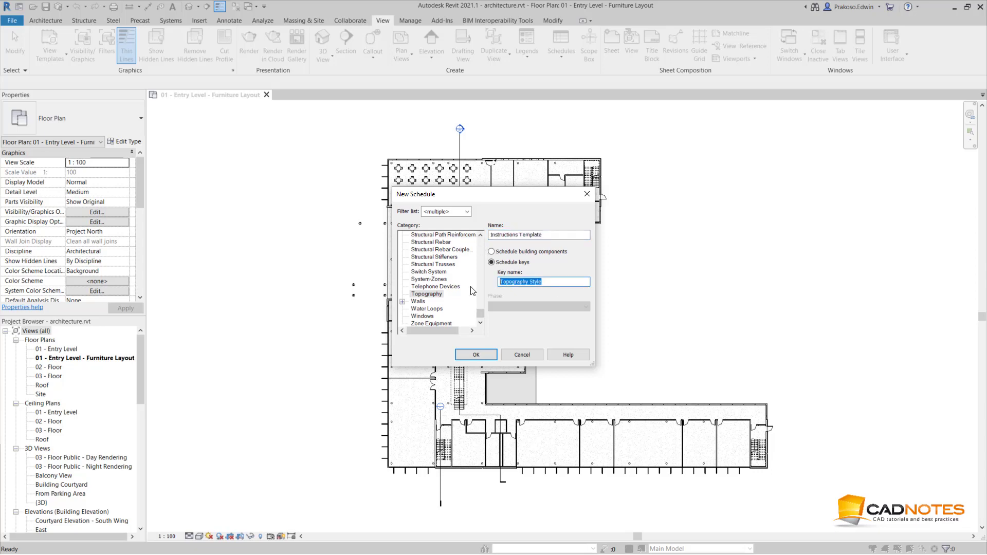
pyautogui.hotkey('ctrl', 'v')
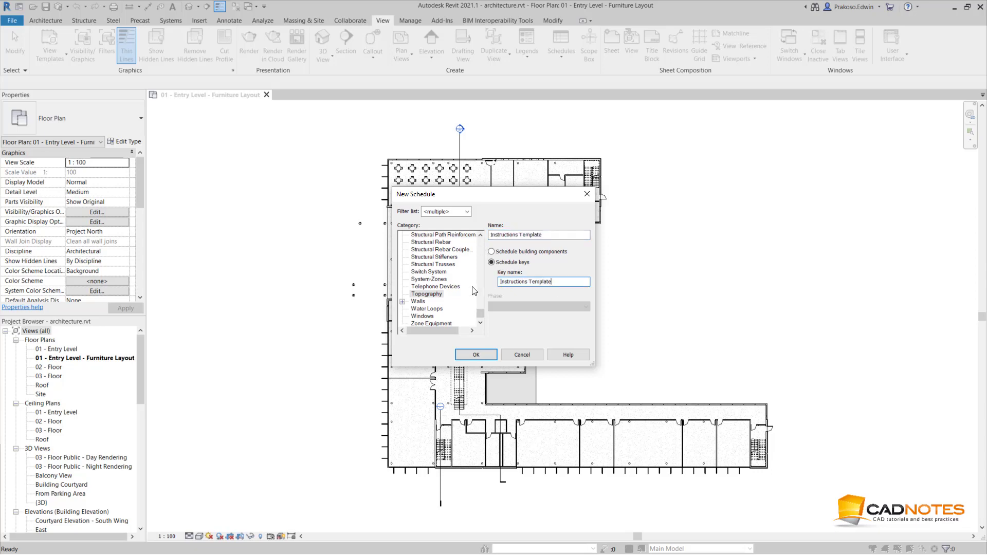
# Create the key schedule and review the Required, Heading and Description column titles in Excel
pyautogui.click(488, 355)
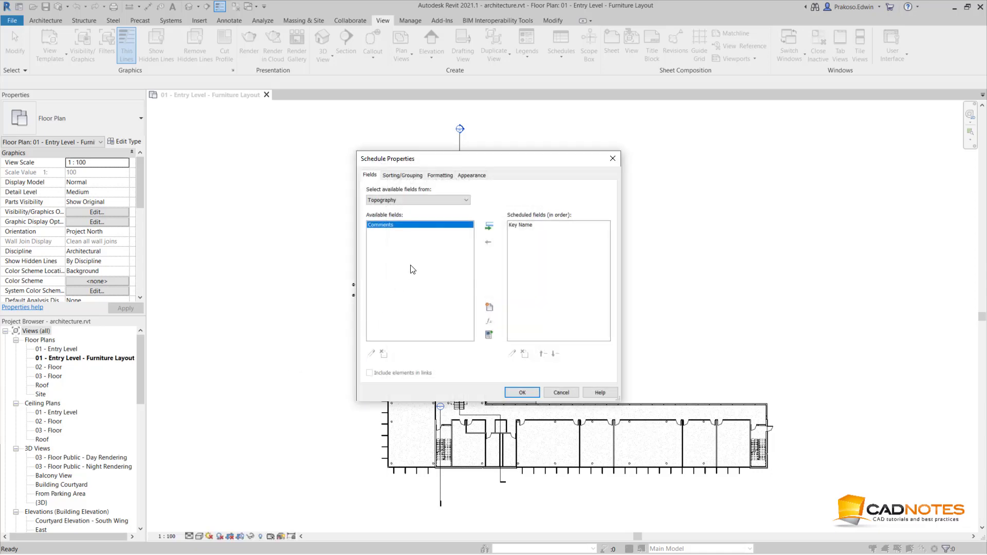
pyautogui.click(523, 226)
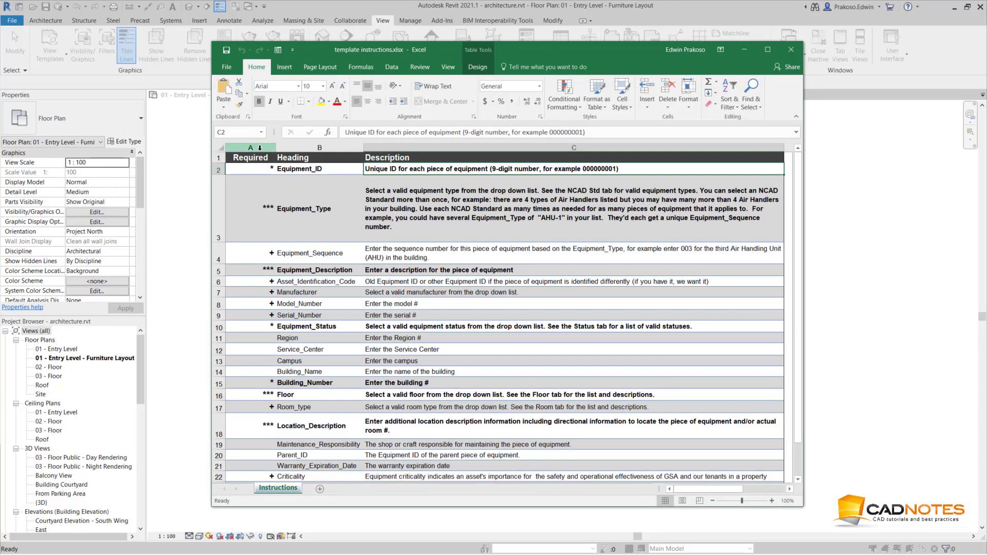
pyautogui.click(256, 162)
pyautogui.click(256, 162)
pyautogui.click(318, 157)
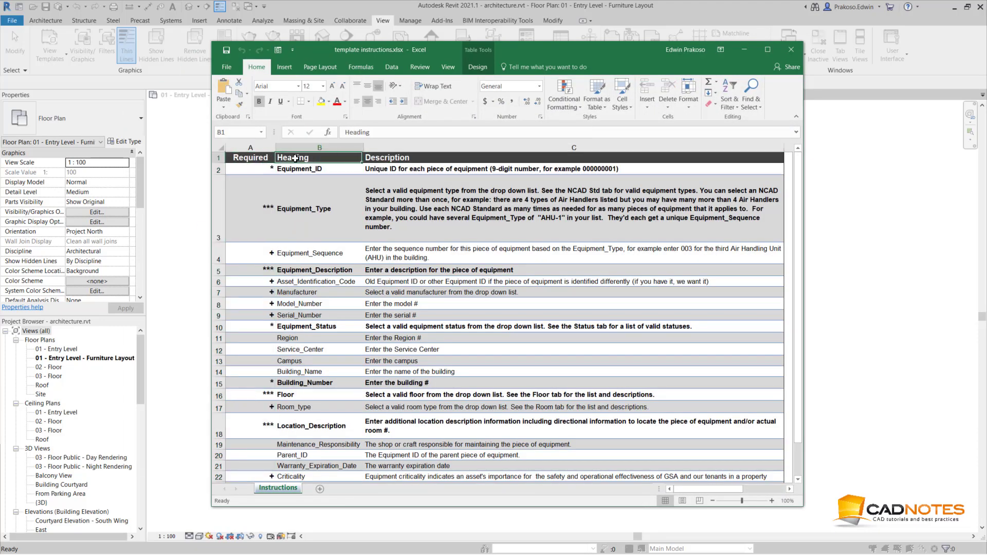
pyautogui.click(383, 159)
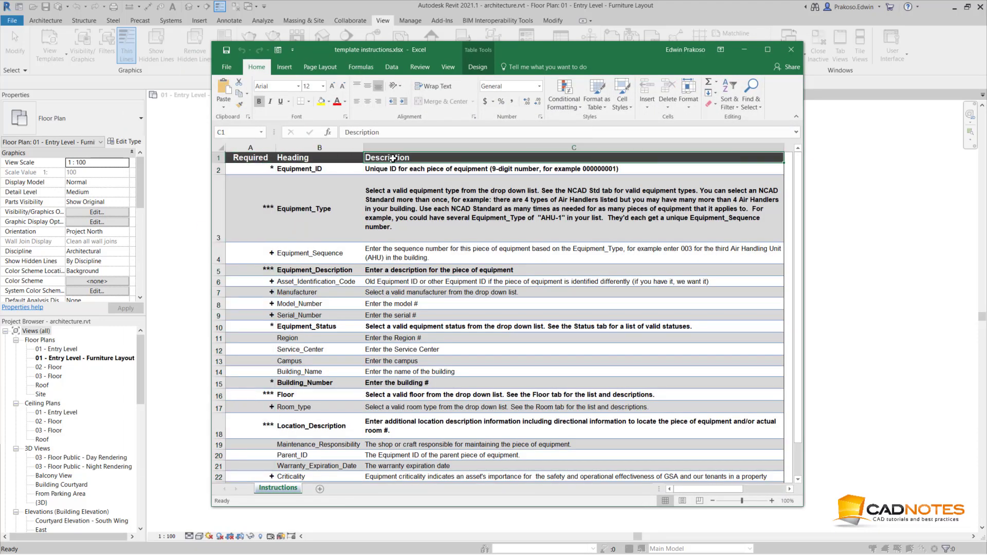
pyautogui.click(748, 47)
# Add a new Text-type parameter named 'Required' to the schedule fields
pyautogui.click(490, 306)
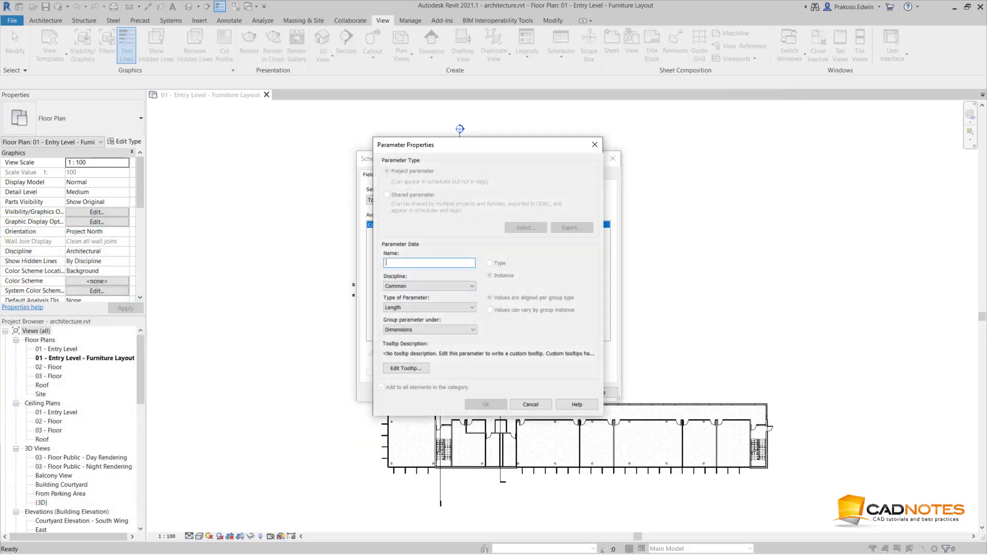
pyautogui.hotkey('alt', 'Tab')
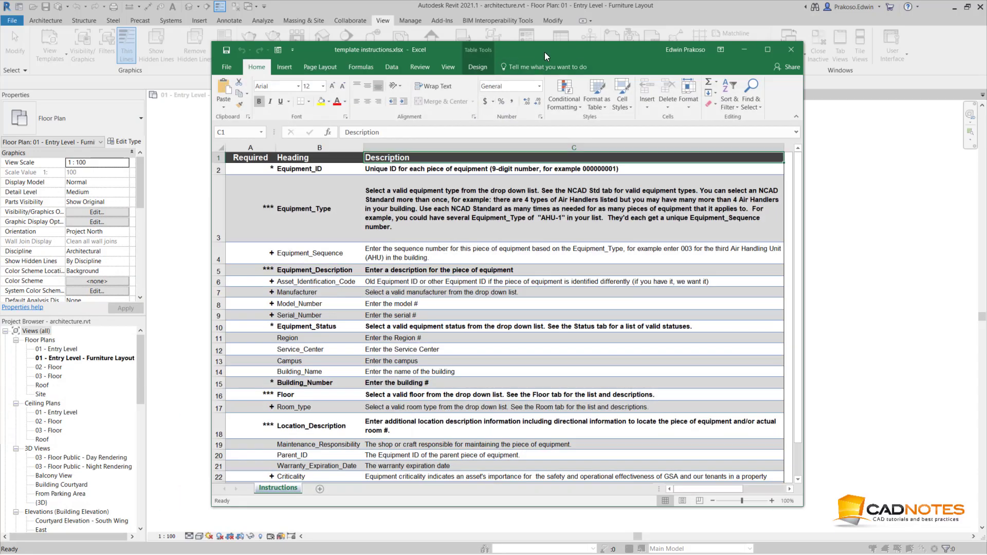
pyautogui.moveTo(545, 51); pyautogui.dragTo(2, 65)
pyautogui.hotkey('alt', 'Tab')
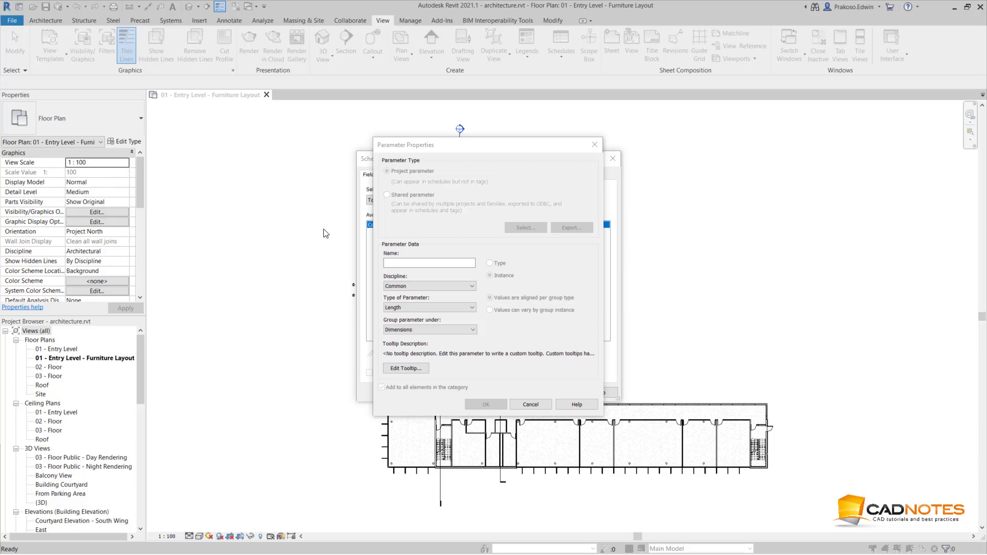
pyautogui.click(409, 262)
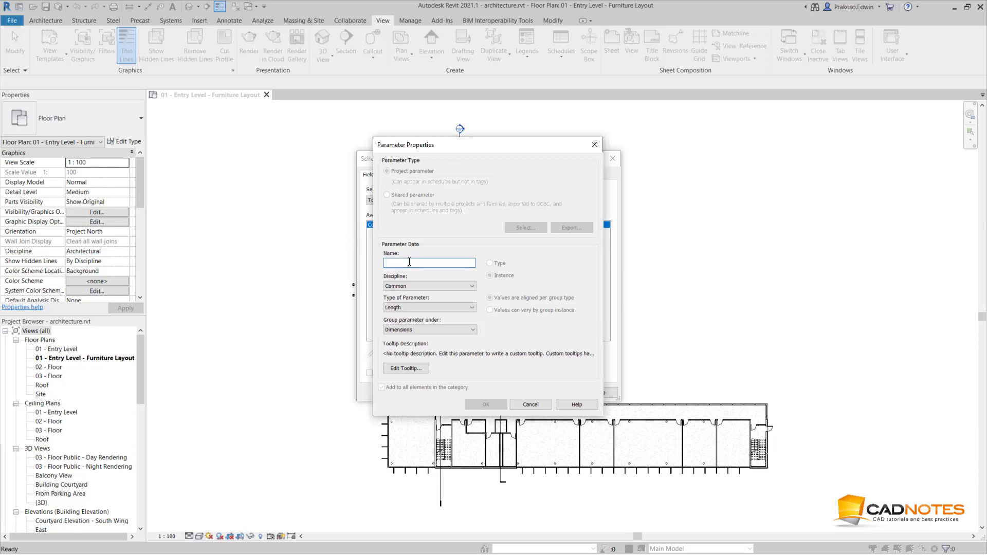
pyautogui.write('Required')
pyautogui.click(421, 307)
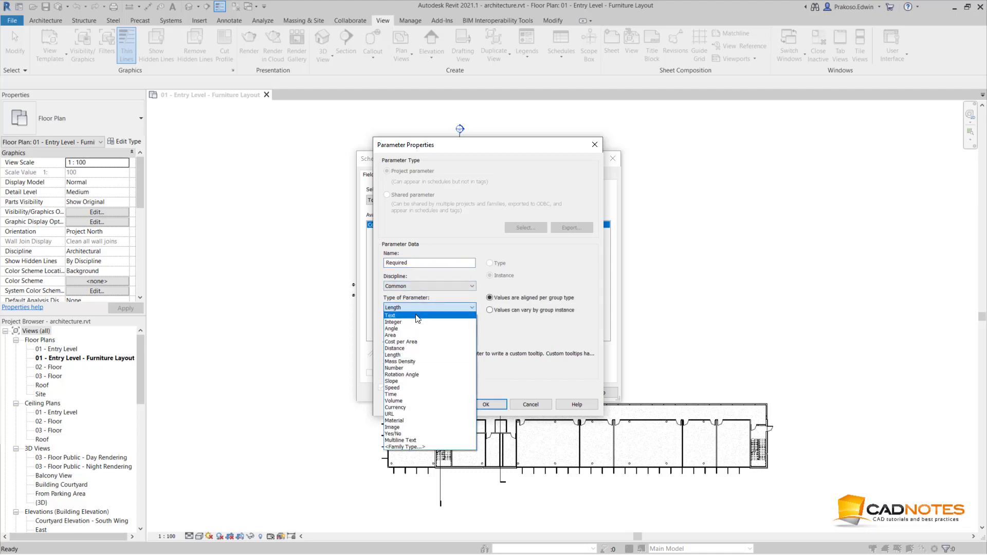
pyautogui.click(417, 316)
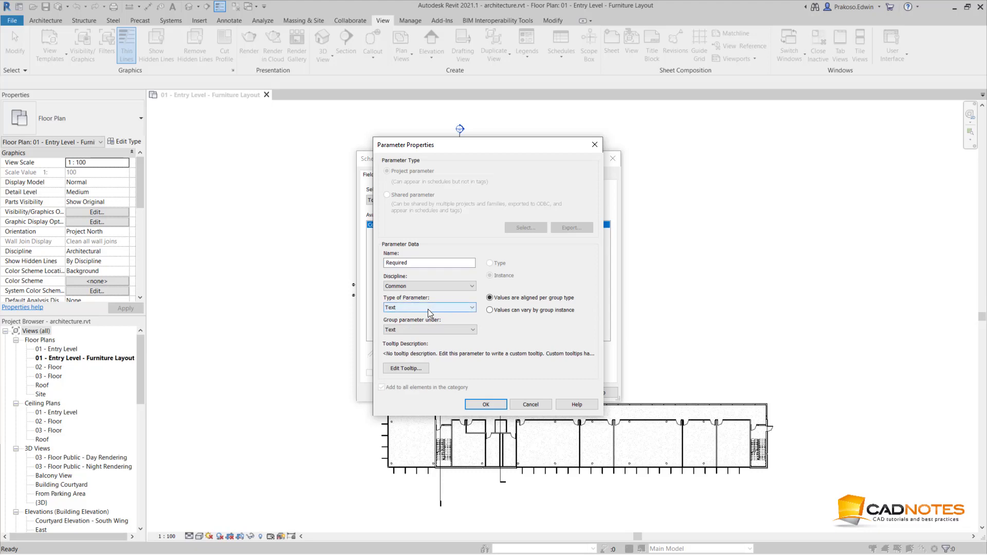
pyautogui.click(485, 404)
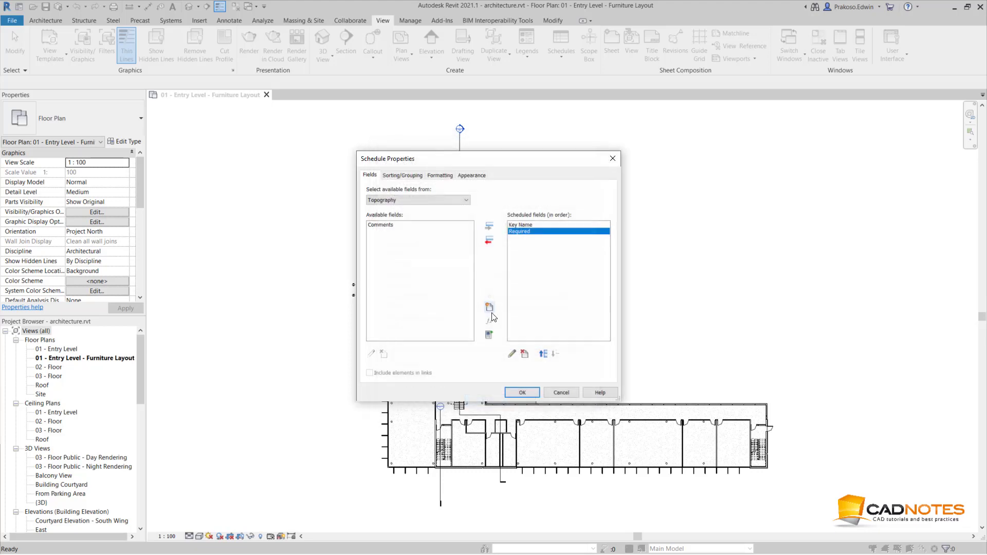
# Remove Key Name from the fields and add a Text parameter named 'Heading'
pyautogui.click(520, 225)
pyautogui.click(489, 240)
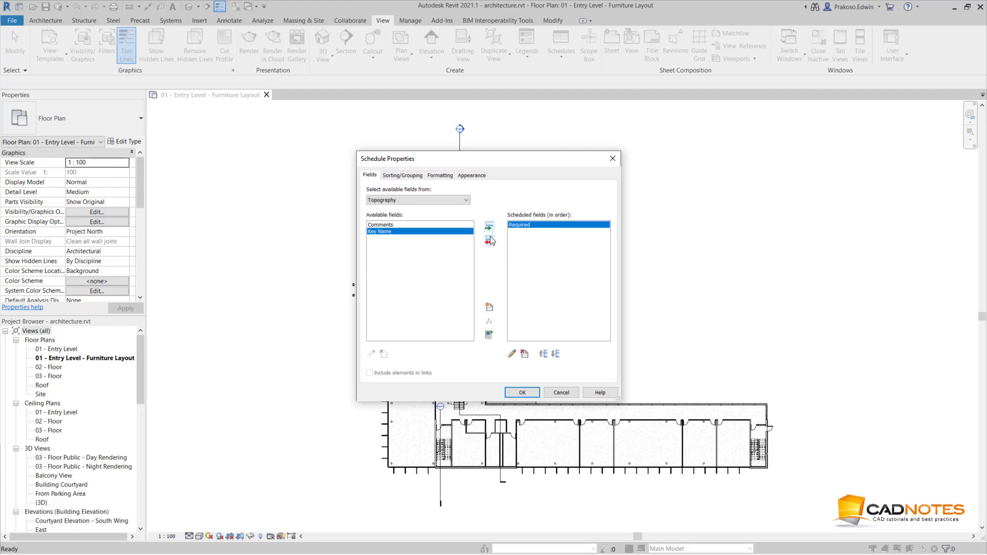
pyautogui.click(489, 307)
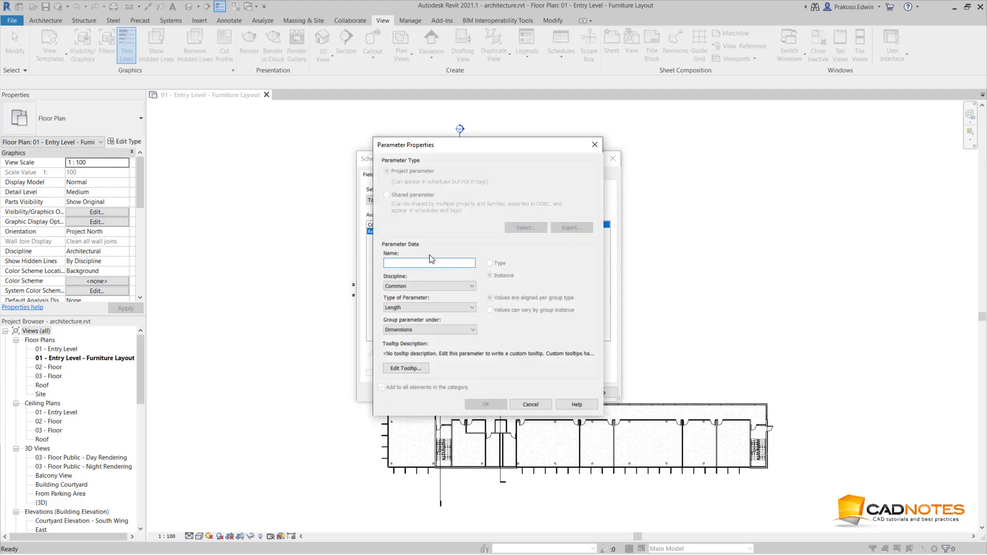
pyautogui.write('Heading')
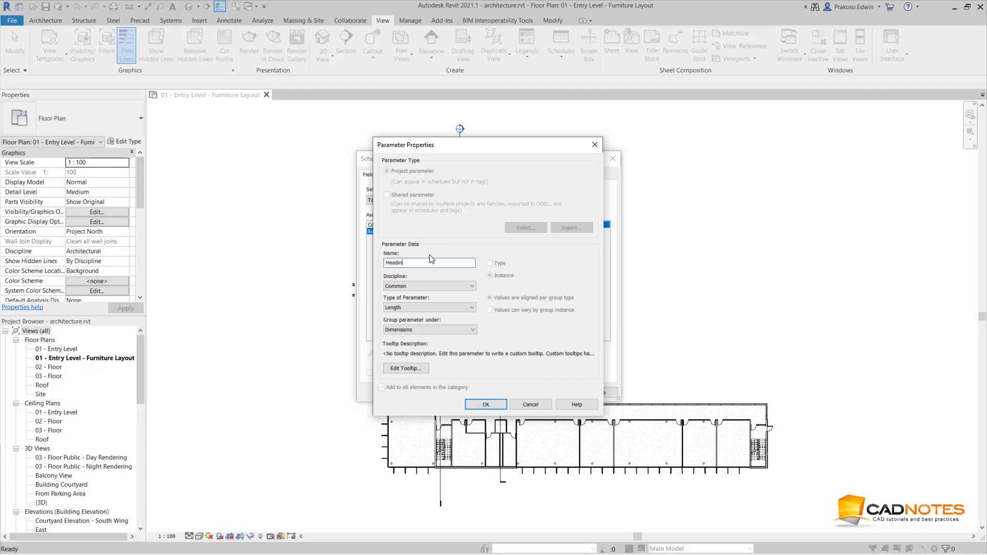
pyautogui.click(421, 308)
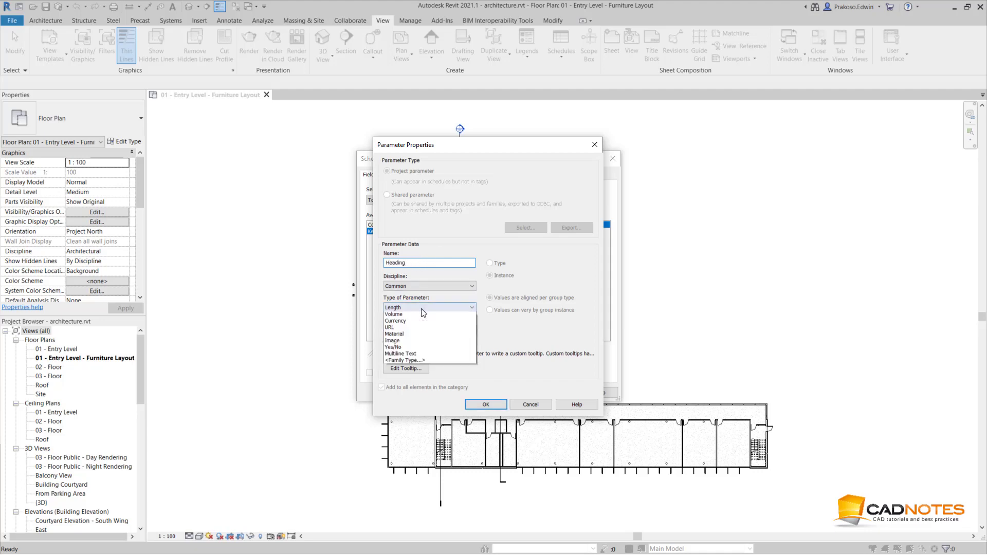
pyautogui.click(428, 328)
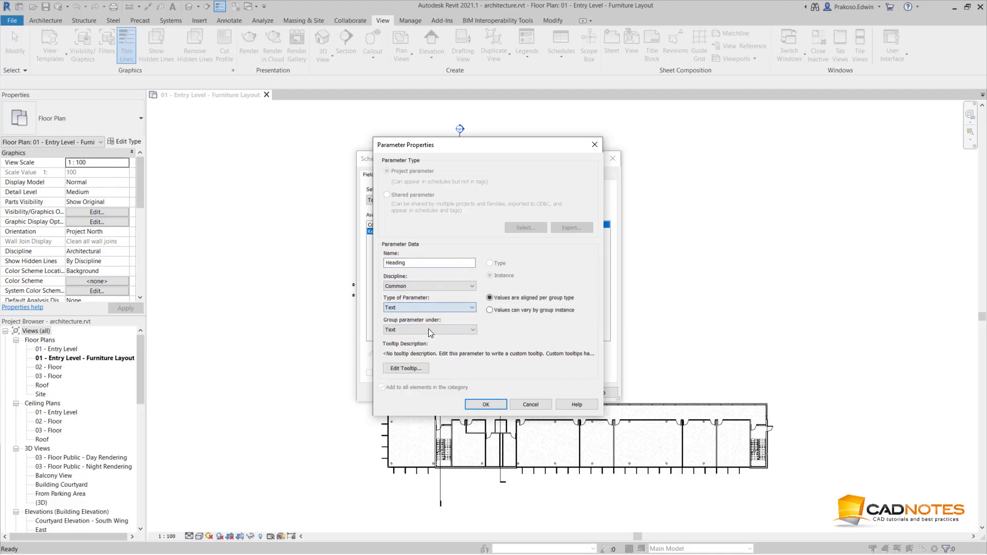
pyautogui.click(473, 404)
# Add a Text parameter named 'Description' and create the schedule
pyautogui.click(489, 307)
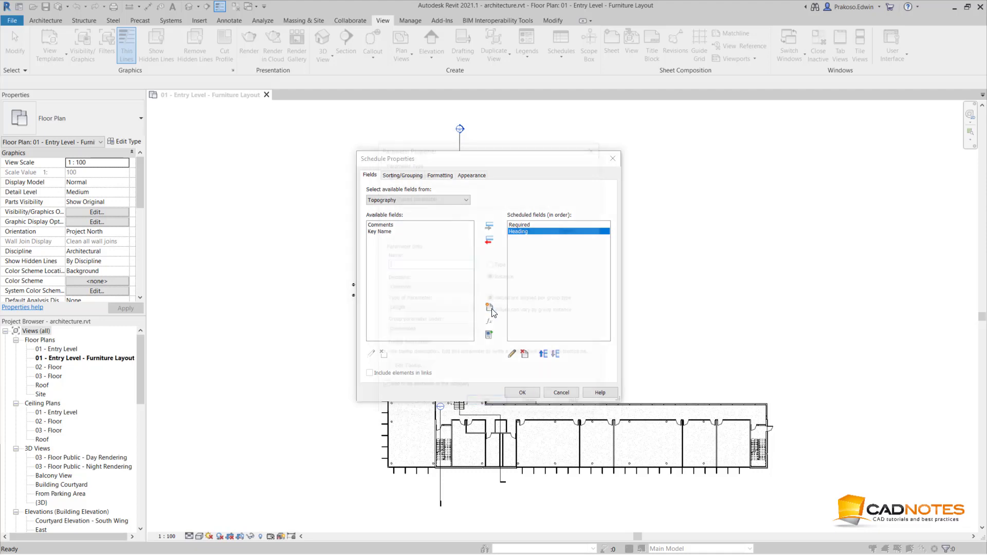
pyautogui.write('Description')
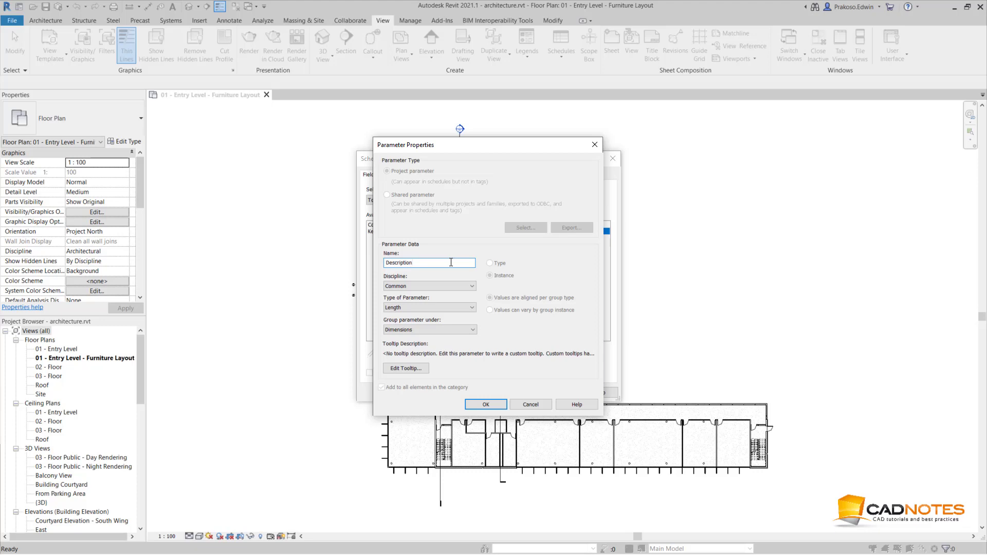
pyautogui.click(427, 308)
pyautogui.click(427, 319)
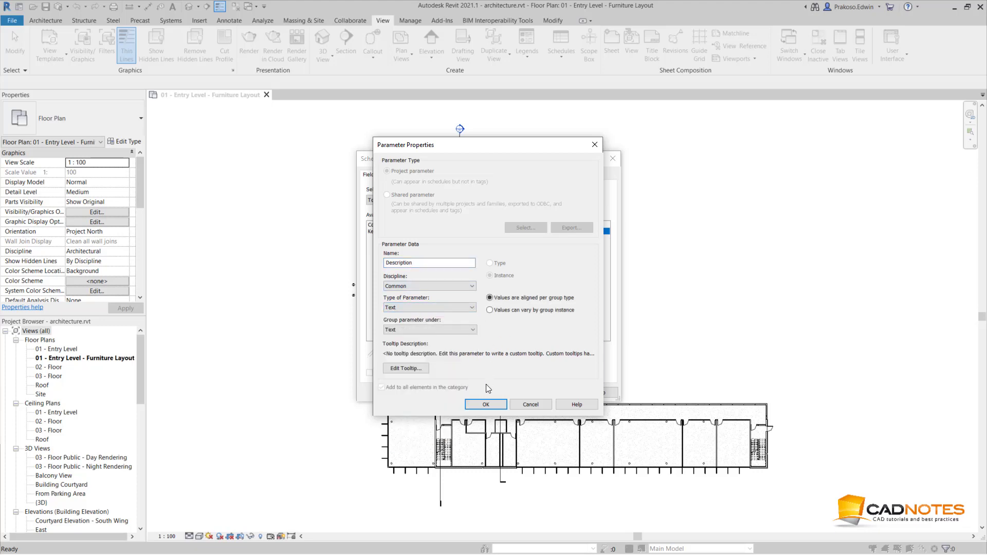
pyautogui.click(487, 404)
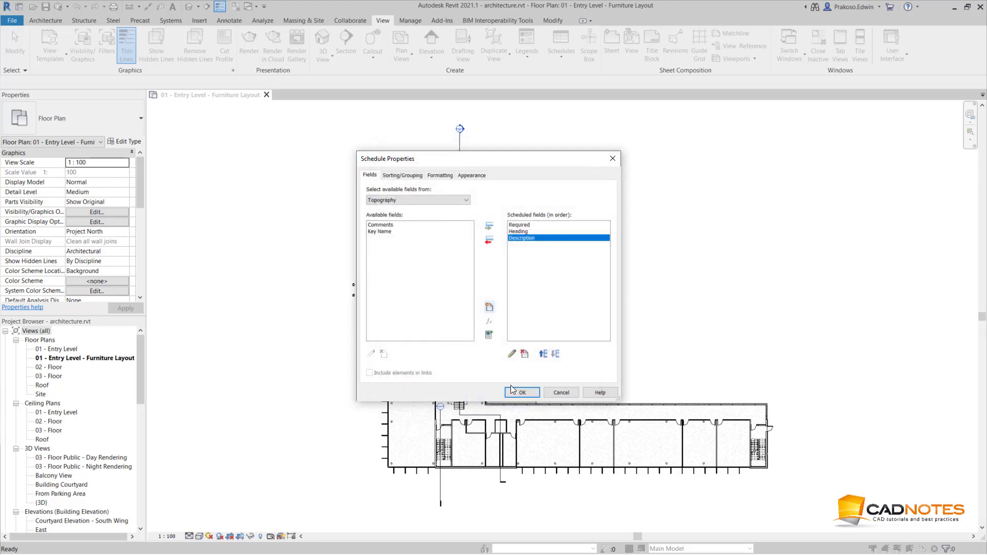
pyautogui.click(520, 392)
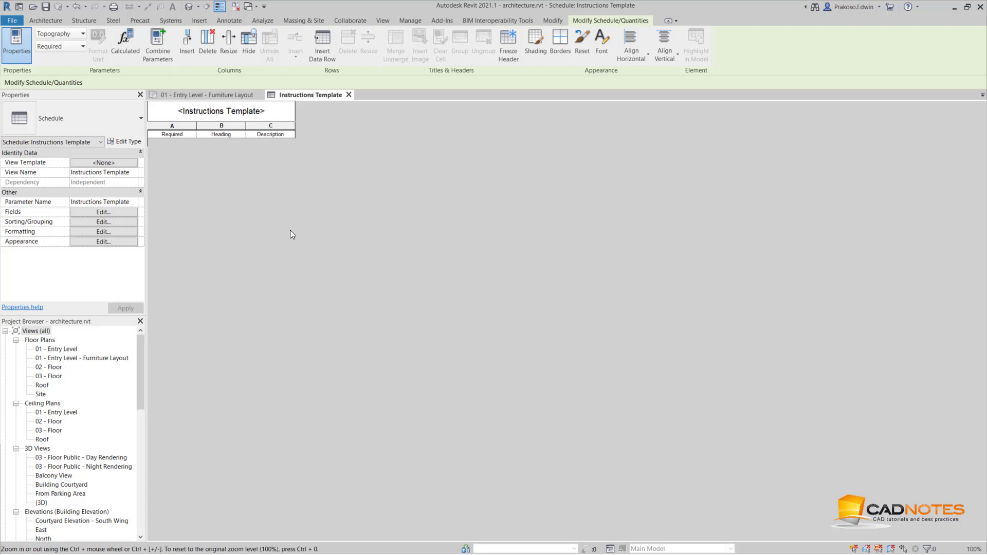
# Insert a test data row, try its cells, delete it, and go to the Manage tab
pyautogui.click(322, 43)
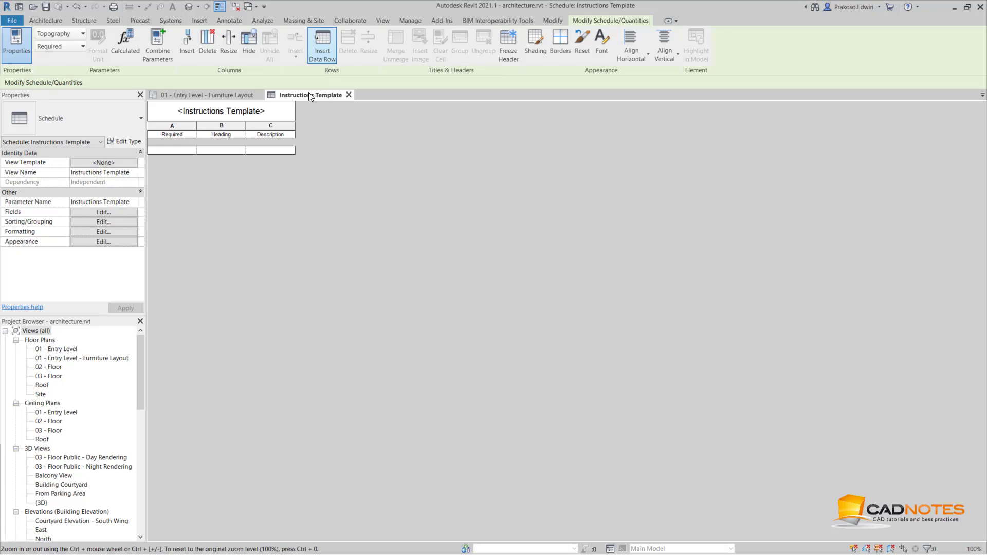
pyautogui.click(189, 151)
pyautogui.click(179, 152)
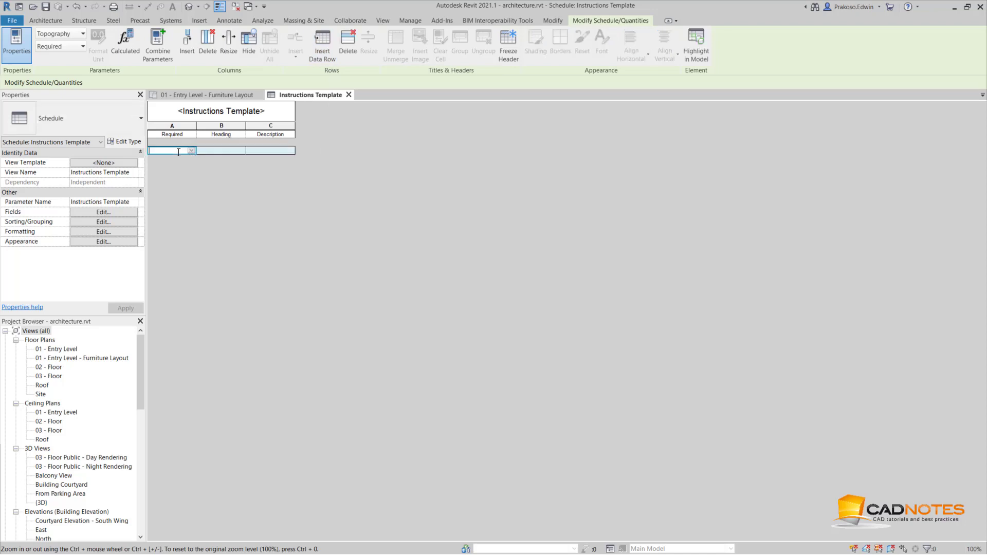
pyautogui.click(251, 152)
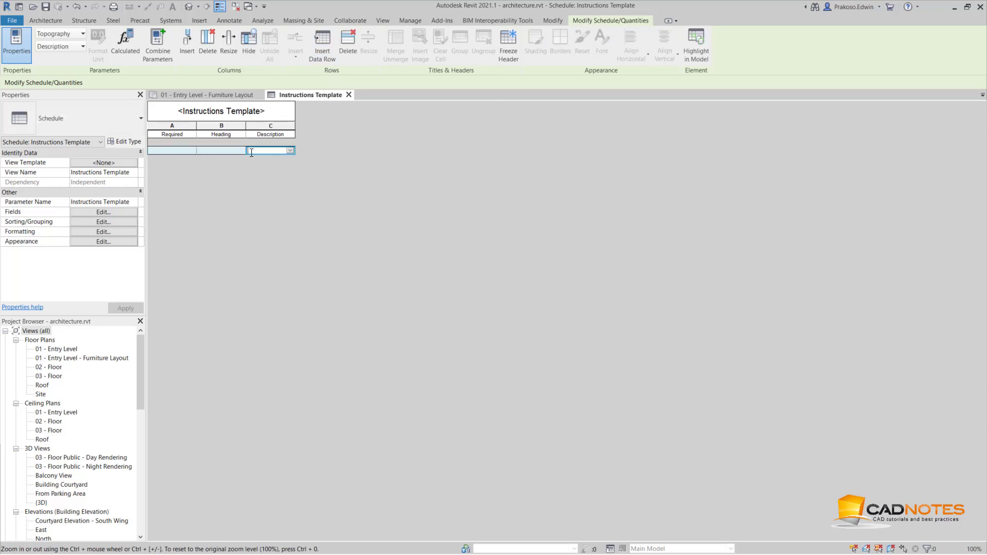
pyautogui.click(345, 51)
pyautogui.click(517, 282)
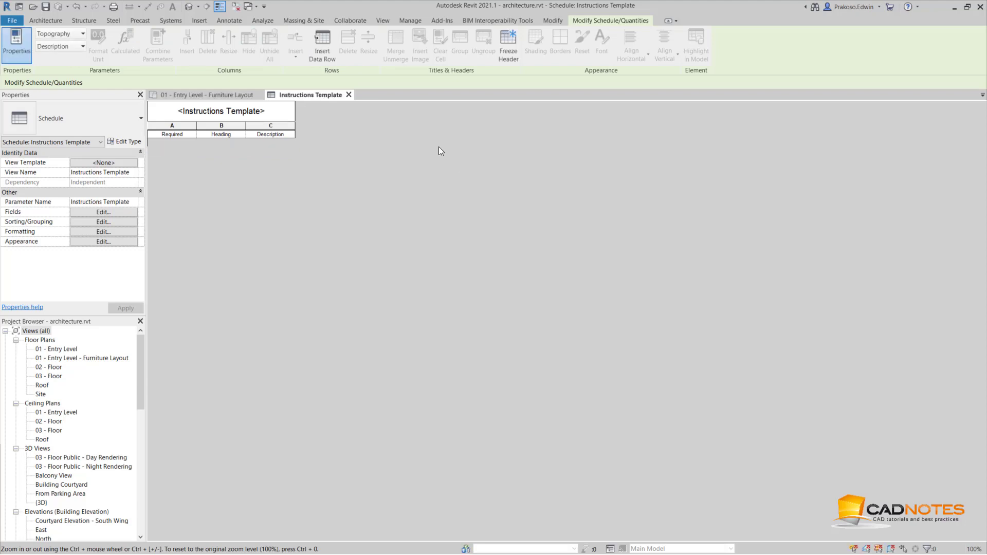
pyautogui.click(410, 20)
# Launch Dynamo into a new Home workspace and search online packages for 'archi'
pyautogui.click(904, 43)
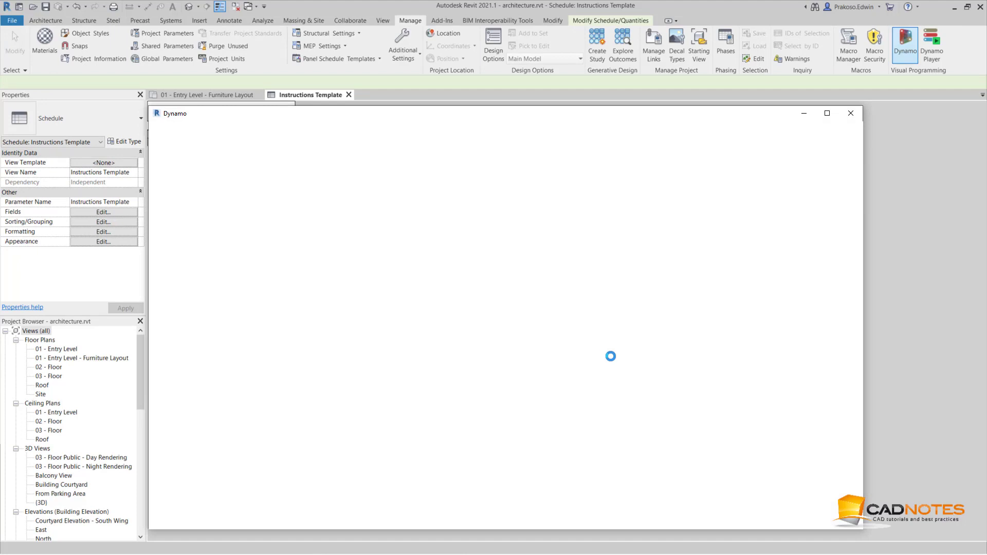
pyautogui.click(372, 251)
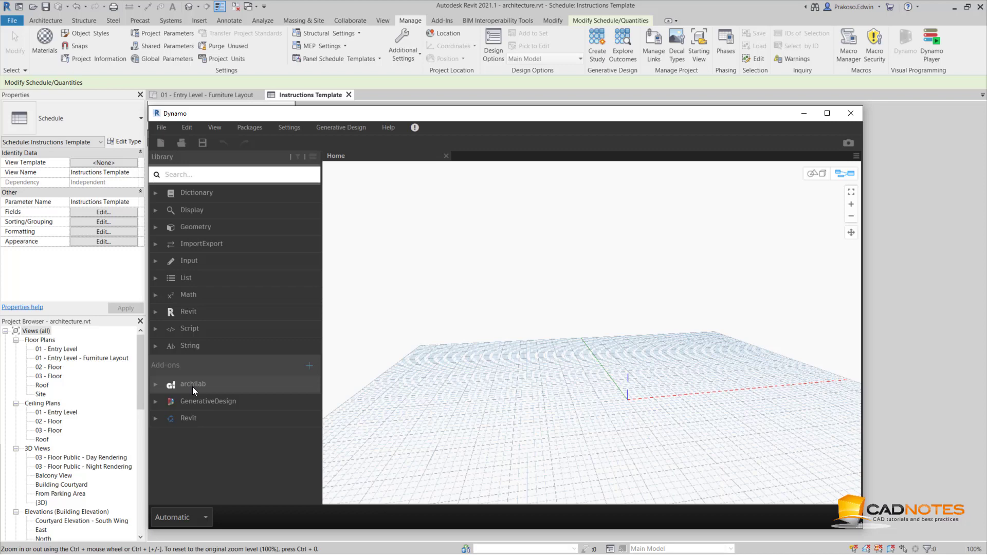
pyautogui.click(257, 126)
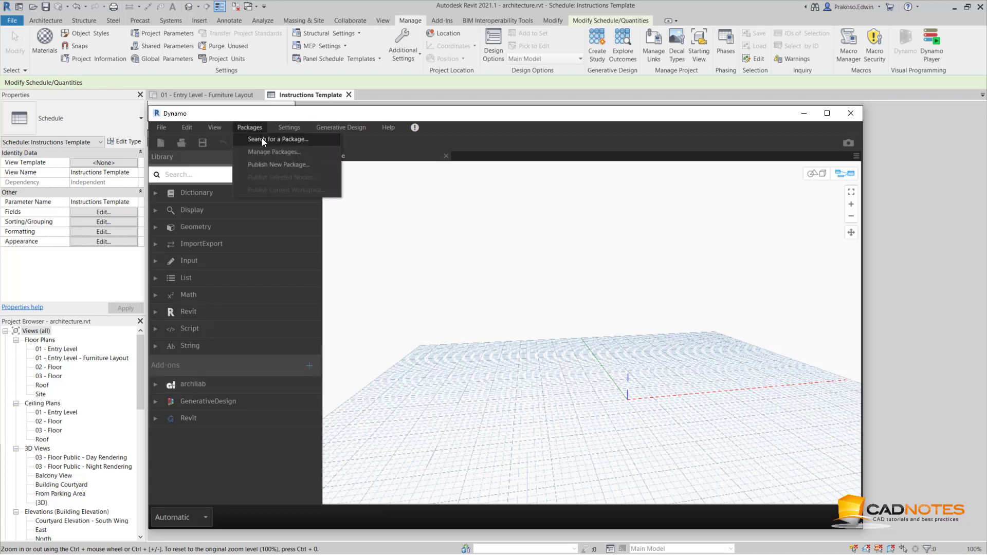
pyautogui.click(262, 139)
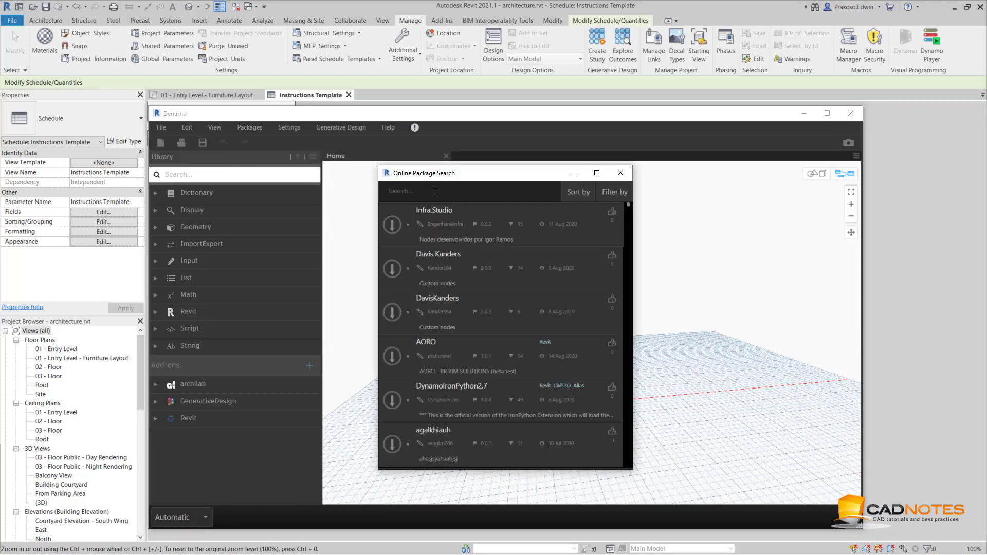
pyautogui.write('archi')
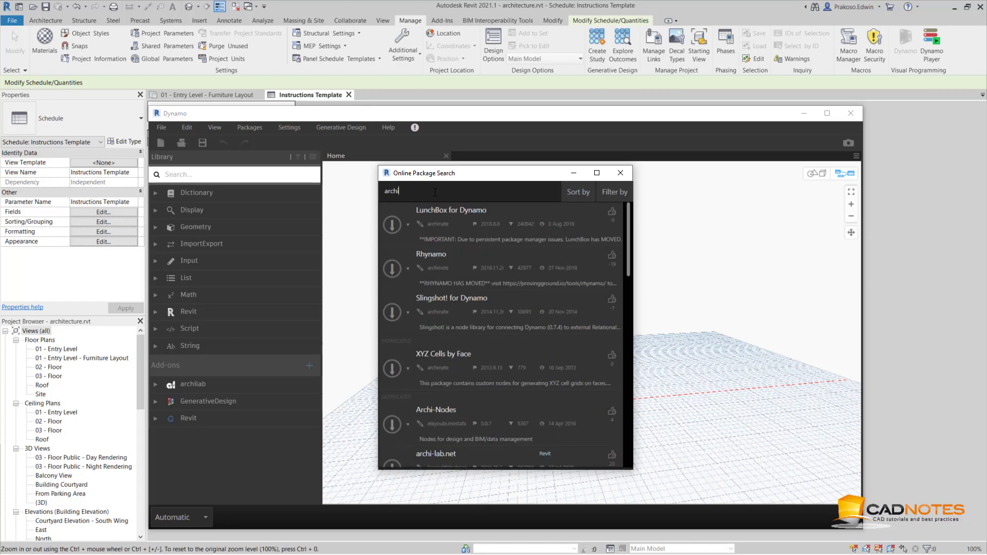
pyautogui.scroll(-1, 479, 329)
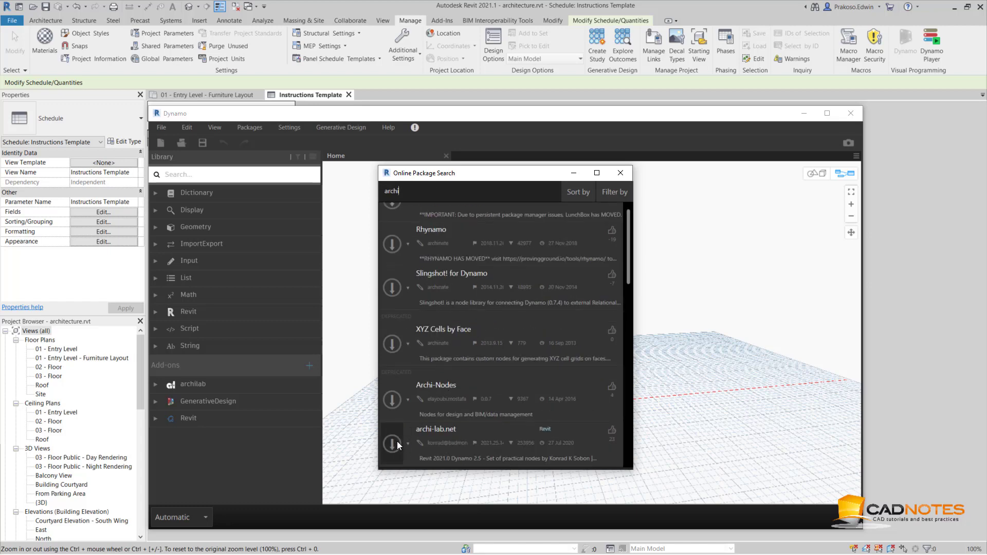
pyautogui.click(613, 176)
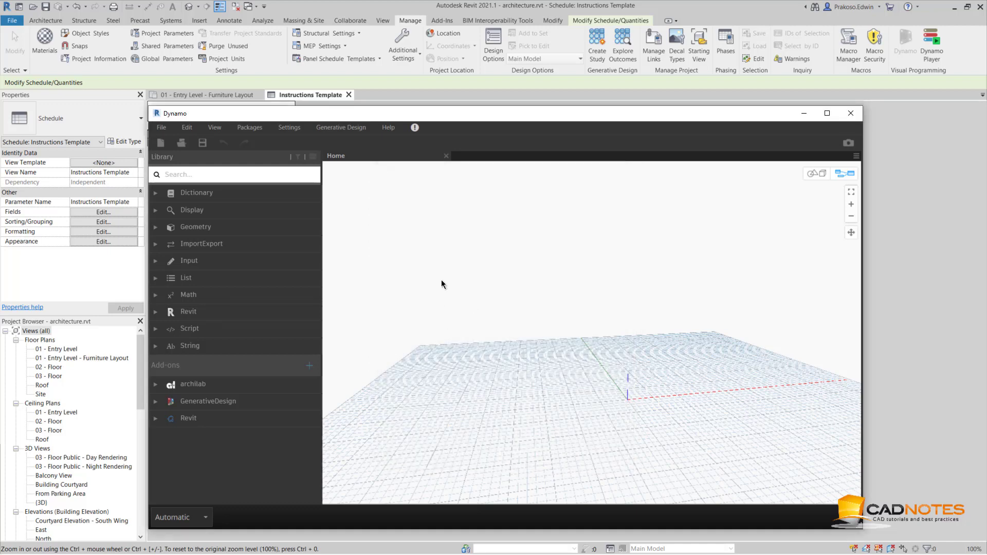
# Add a Data.ImportExcel node to the Dynamo canvas
pyautogui.rightClick(441, 280)
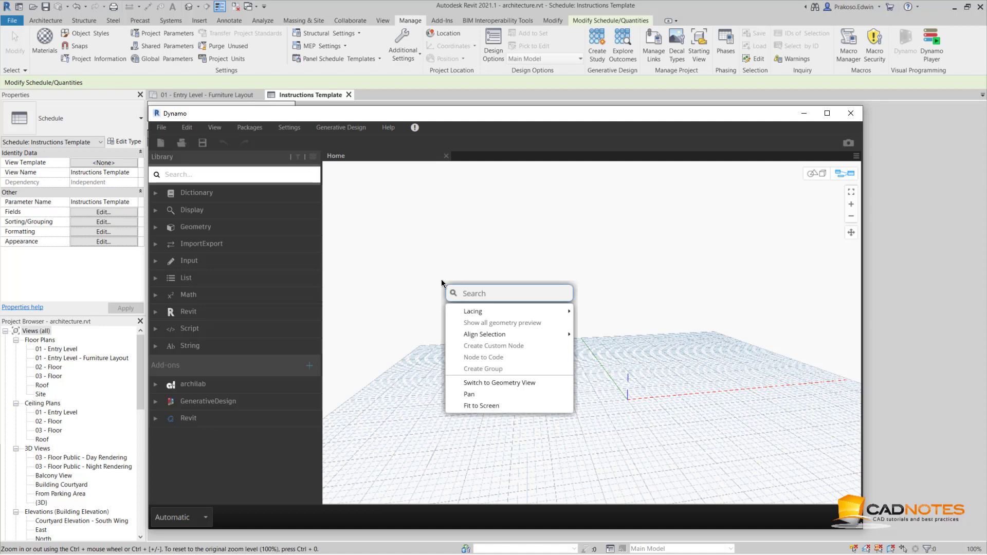
pyautogui.write('excel')
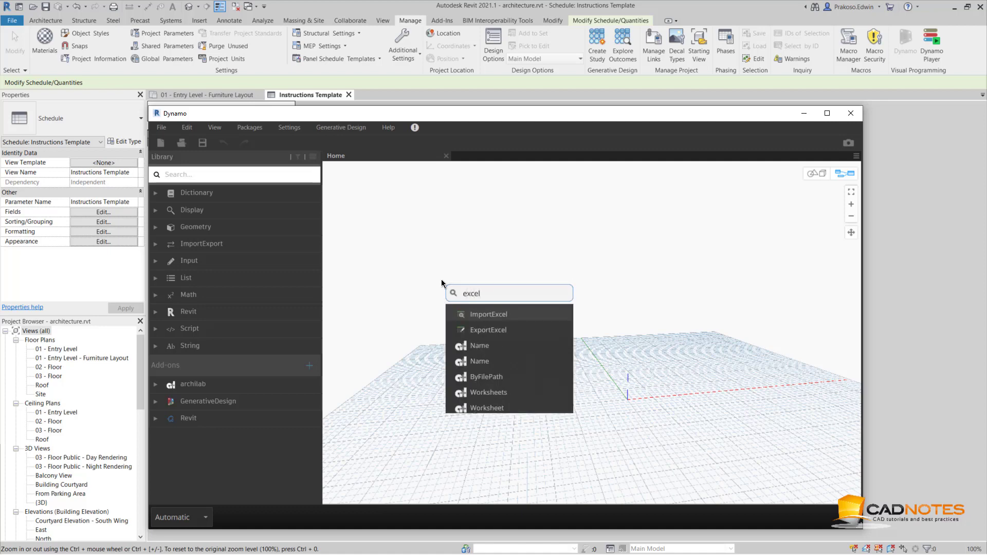
pyautogui.click(488, 314)
pyautogui.moveTo(524, 325); pyautogui.dragTo(527, 255)
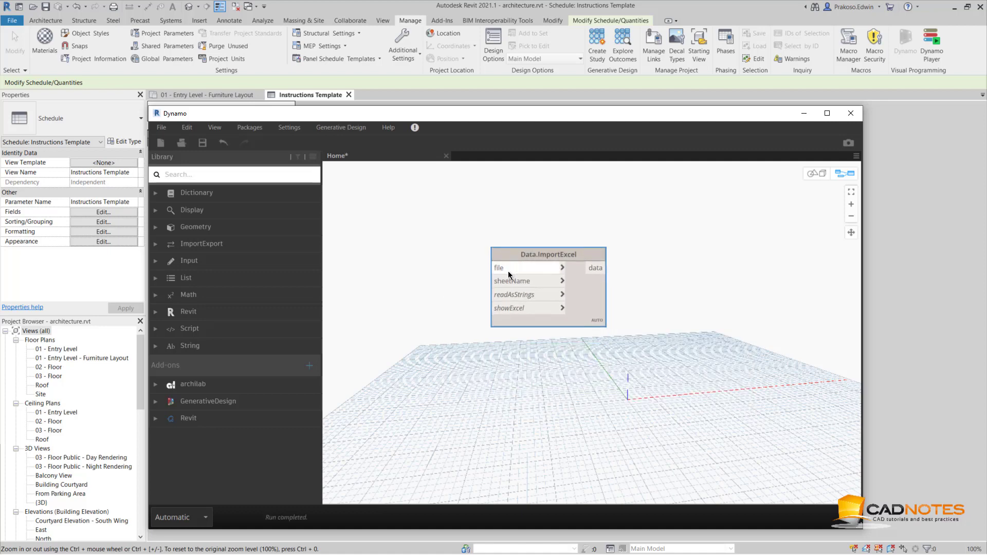
# Add a File Path node set to template instructions.xlsx beside ImportExcel
pyautogui.rightClick(399, 316)
pyautogui.write('file')
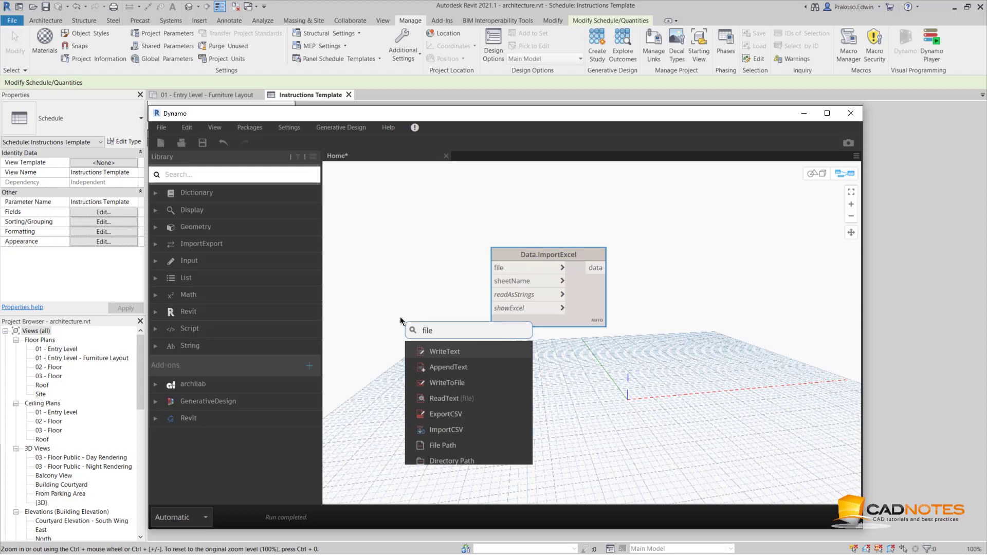
pyautogui.click(437, 445)
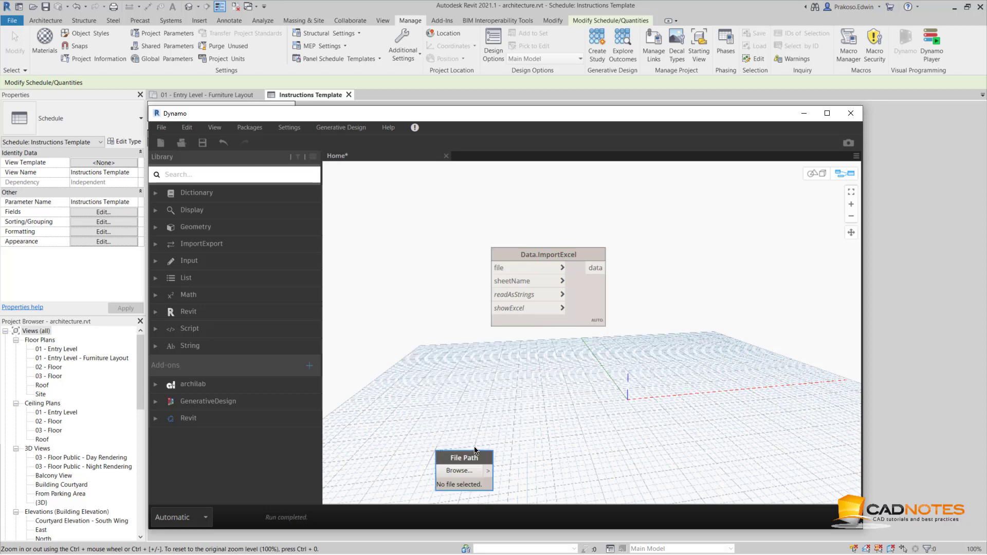
pyautogui.moveTo(474, 450); pyautogui.dragTo(408, 208)
pyautogui.click(402, 230)
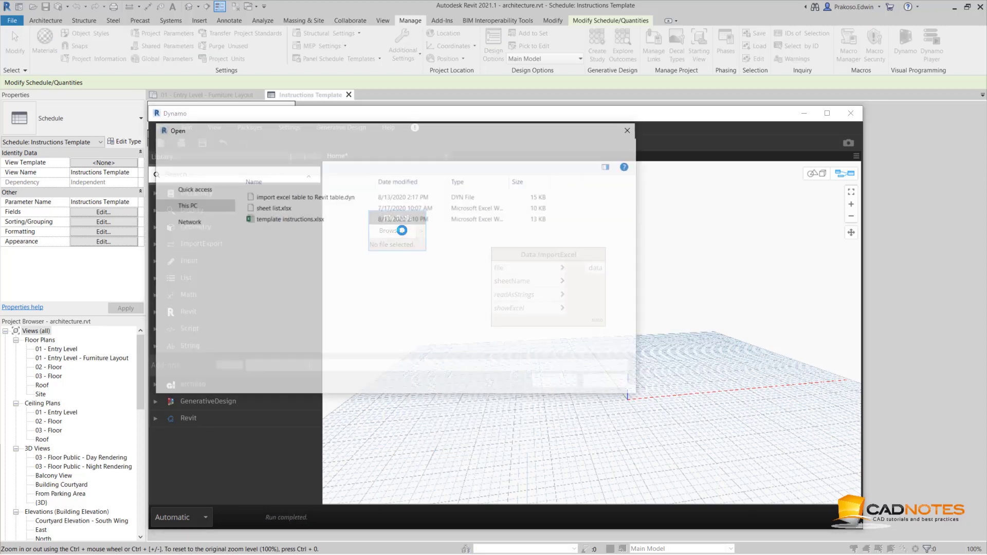
pyautogui.click(296, 220)
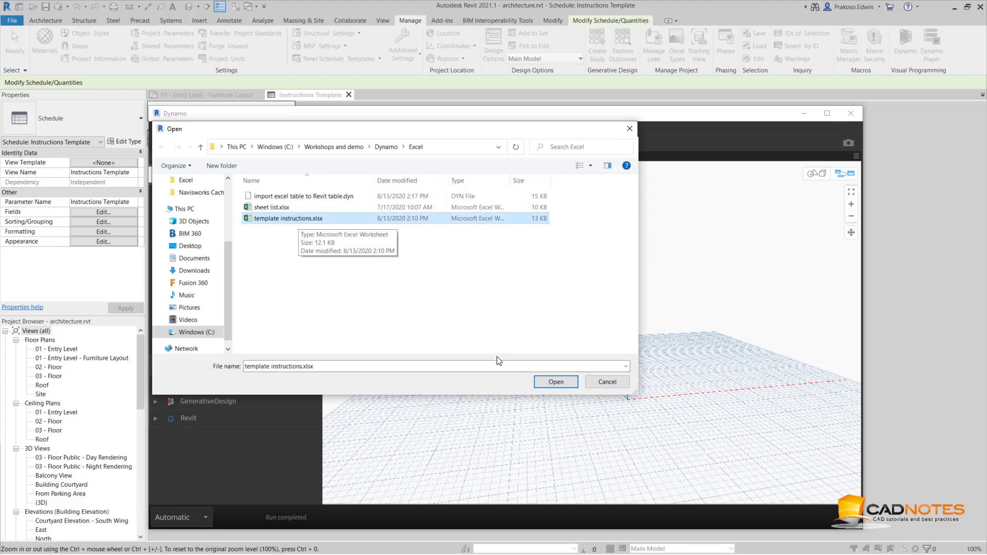
pyautogui.click(551, 383)
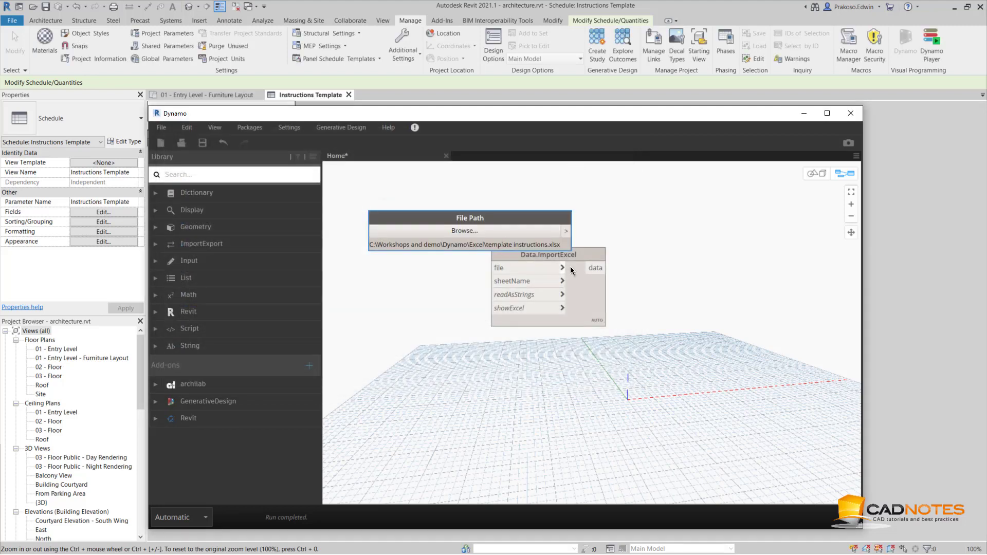
pyautogui.moveTo(570, 270); pyautogui.dragTo(707, 264)
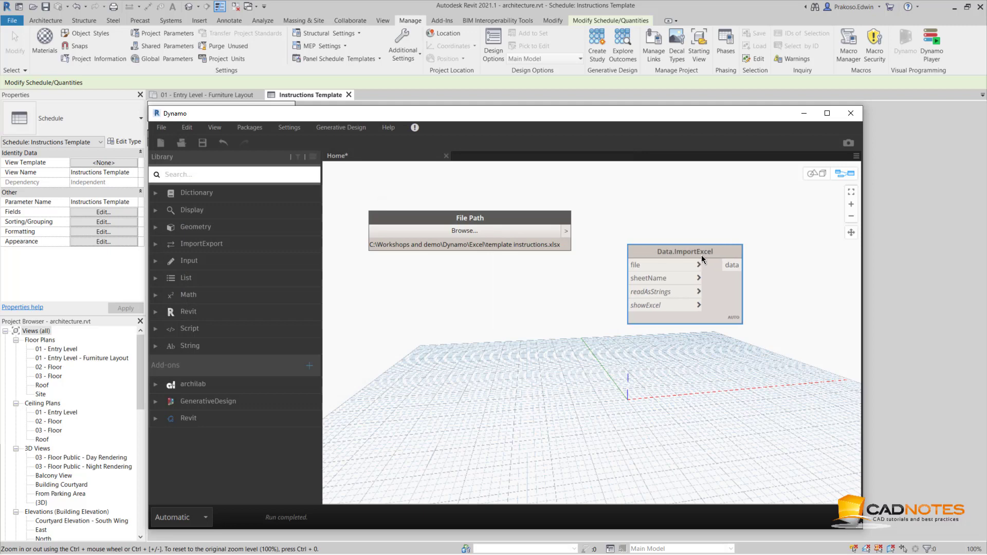
# Add a File From Path node between File Path and Data.ImportExcel
pyautogui.rightClick(429, 307)
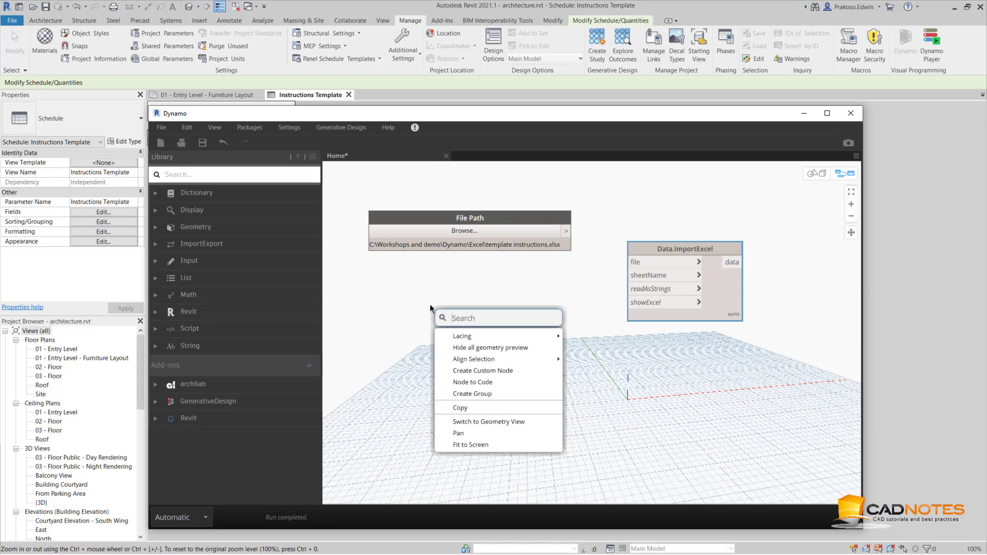
pyautogui.write('file')
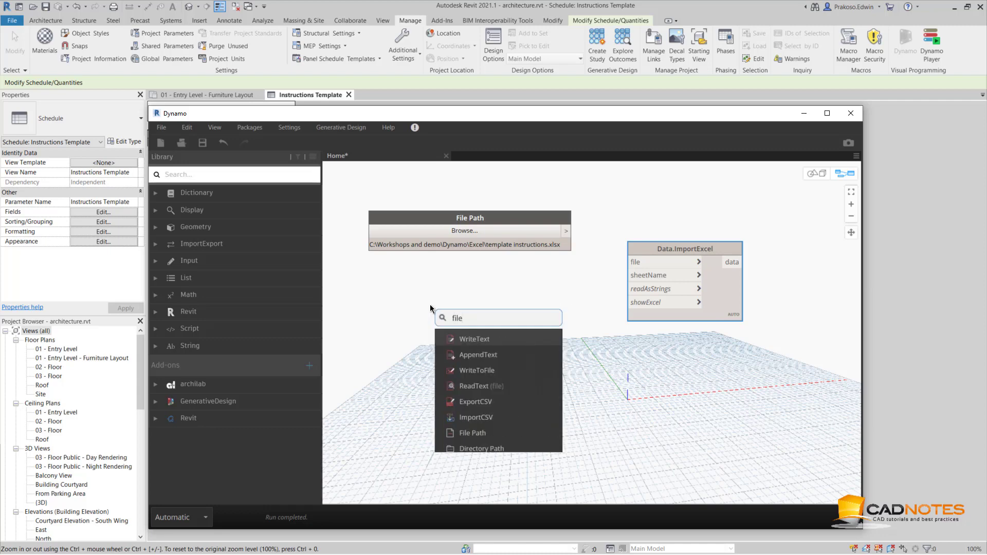
pyautogui.scroll(-1, 502, 406)
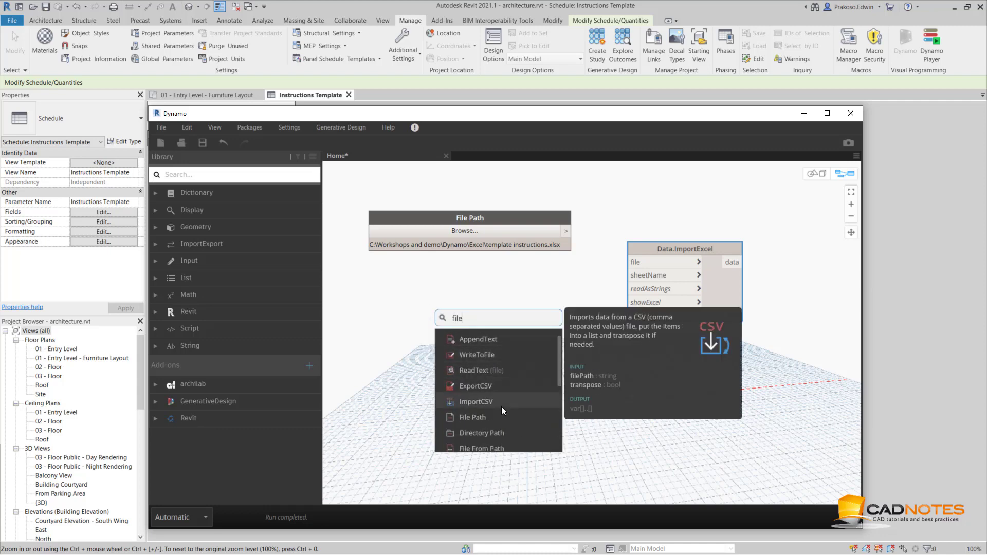
pyautogui.click(498, 443)
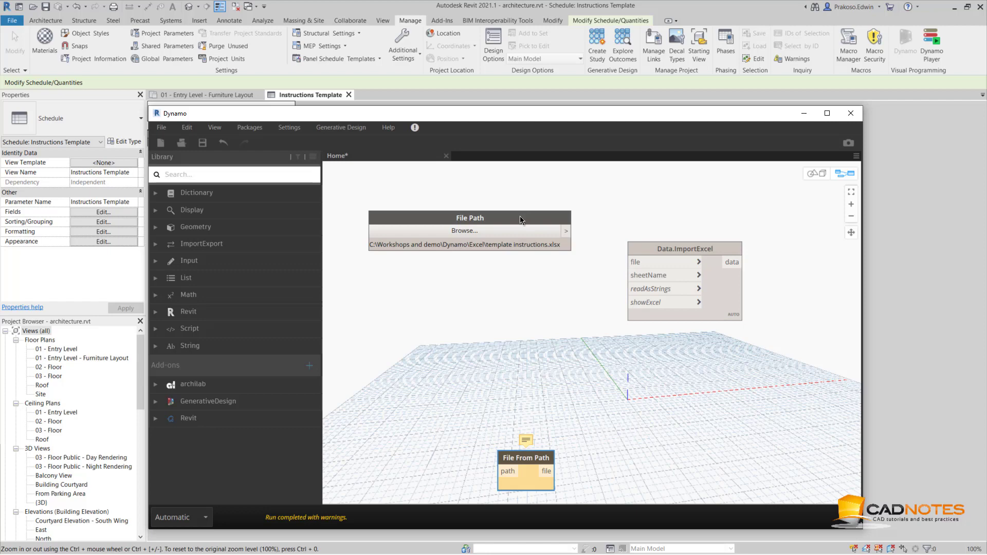
pyautogui.moveTo(521, 220); pyautogui.dragTo(444, 235)
pyautogui.moveTo(525, 457); pyautogui.dragTo(564, 217)
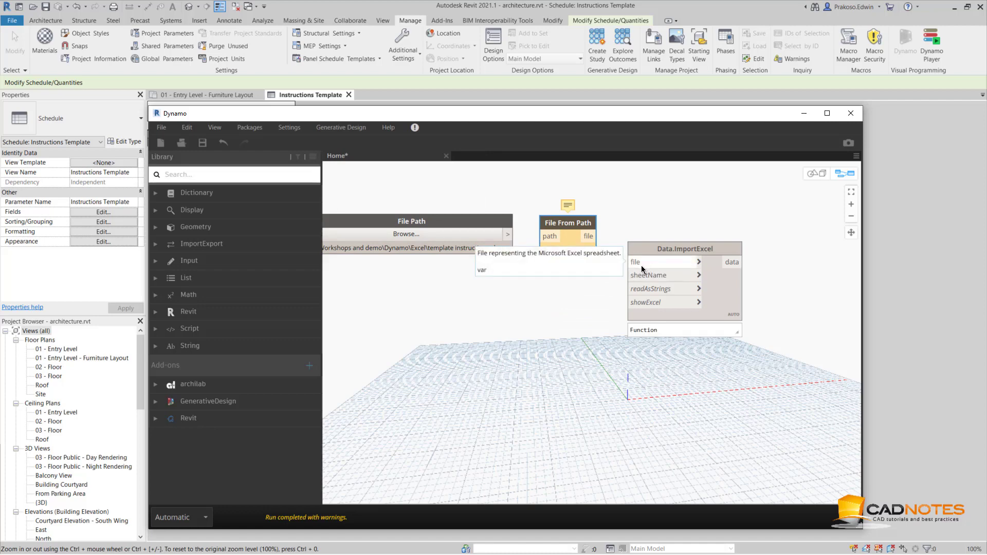
# Wire File Path into File From Path, and its file output into ImportExcel's file input
pyautogui.click(508, 234)
pyautogui.click(541, 237)
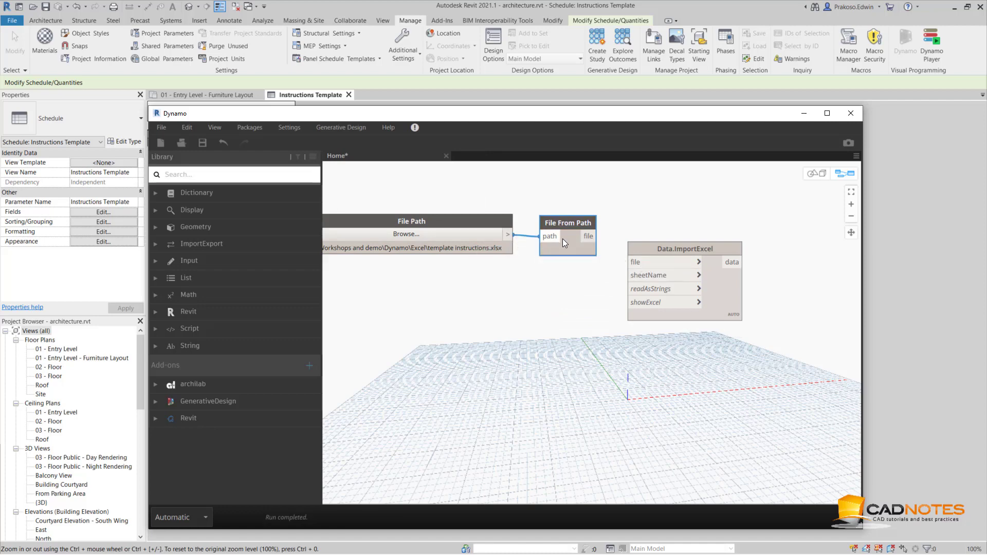
pyautogui.click(597, 236)
pyautogui.click(626, 263)
pyautogui.hotkey('alt', 'Tab')
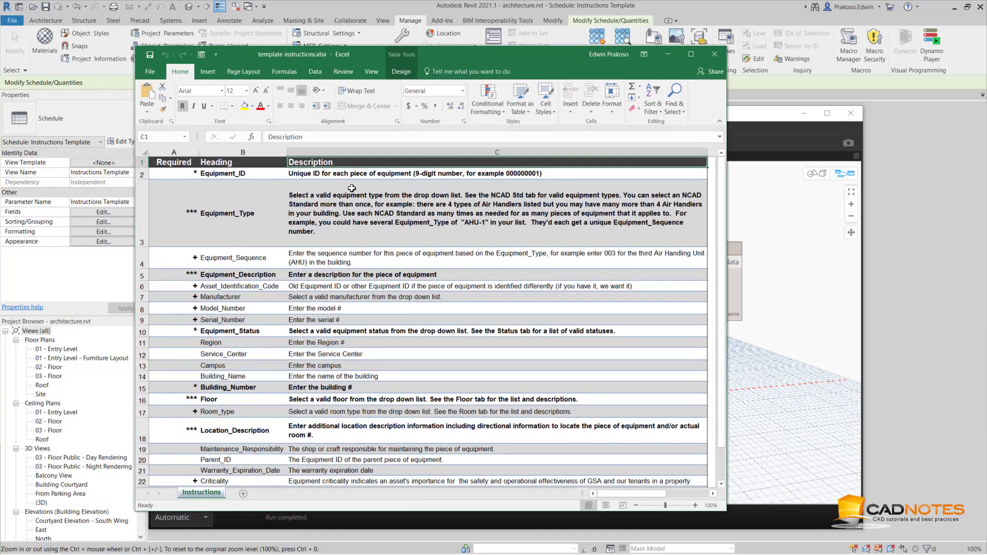
pyautogui.moveTo(489, 56); pyautogui.dragTo(2, 52)
pyautogui.hotkey('alt', 'Tab')
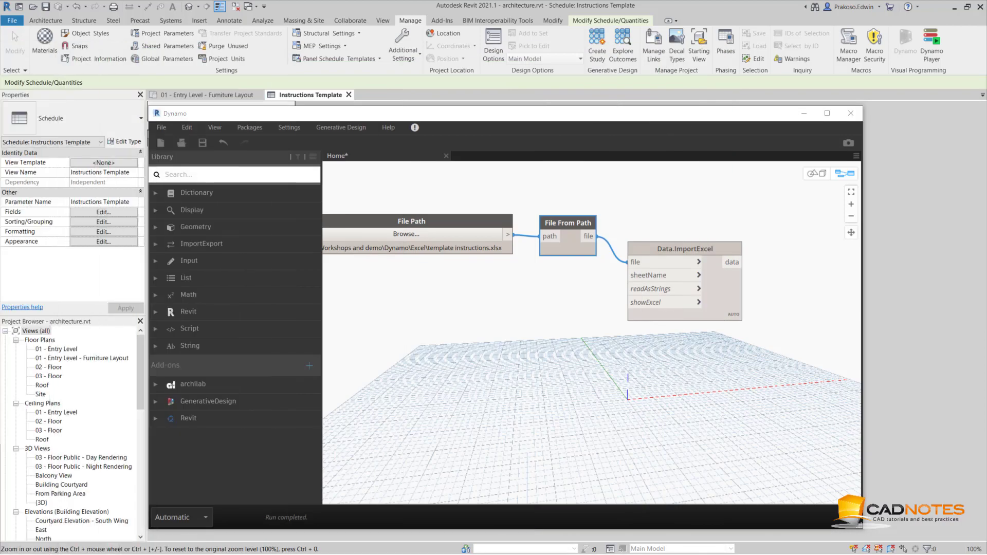
# Add a String node with 'Instructions' and wire it to Data.ImportExcel's sheetName
pyautogui.rightClick(460, 292)
pyautogui.write('str')
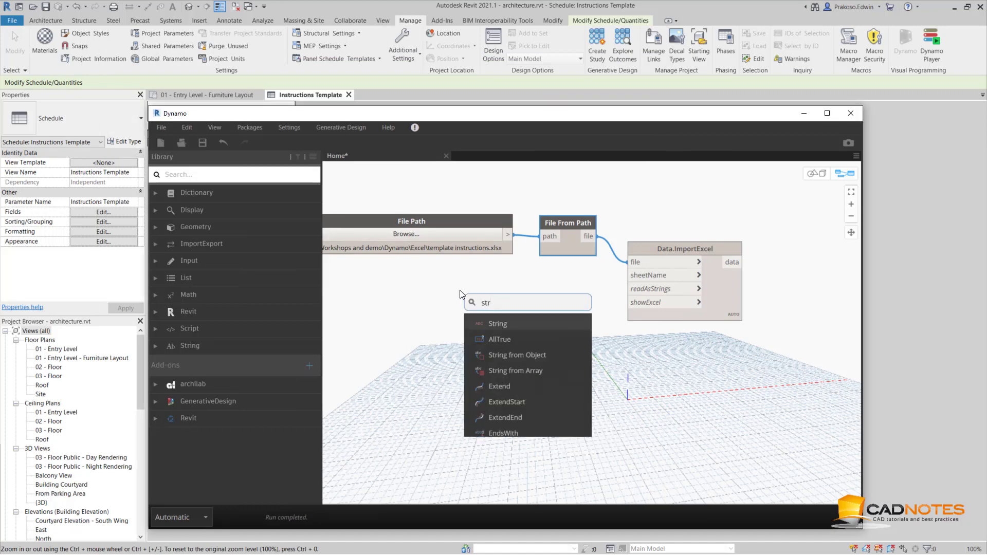
pyautogui.write('ing')
pyautogui.press('Return')
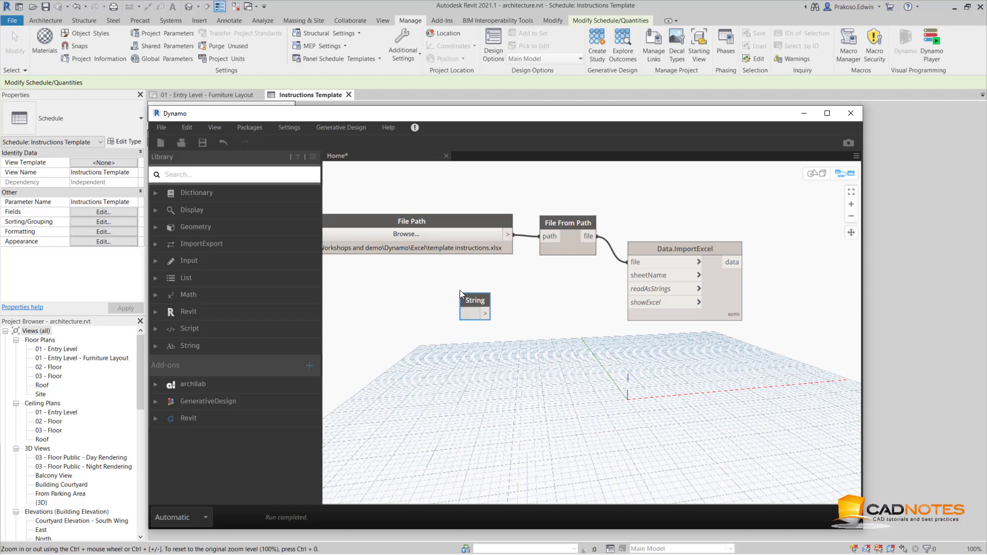
pyautogui.click(471, 313)
pyautogui.write('Instructions')
pyautogui.moveTo(504, 301); pyautogui.dragTo(540, 276)
pyautogui.click(546, 285)
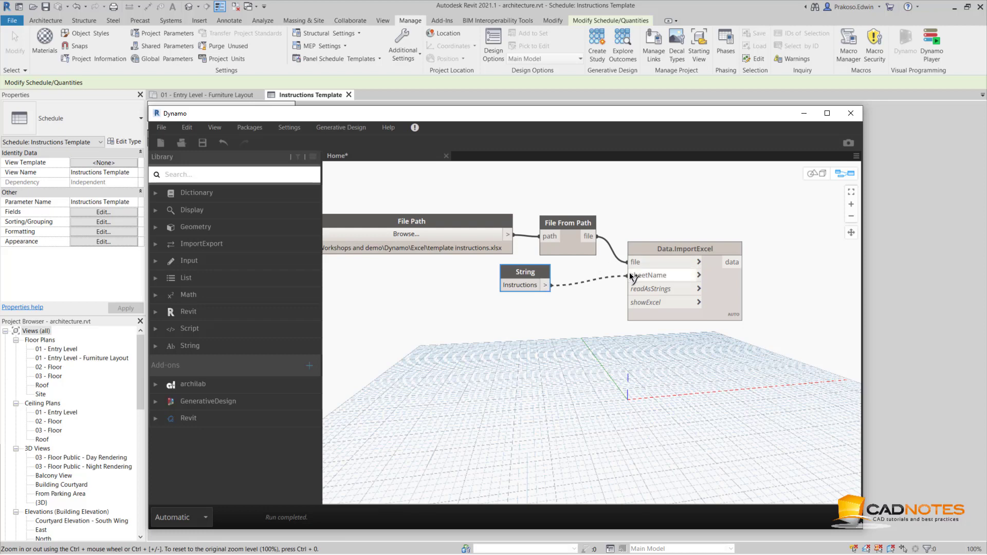
pyautogui.click(629, 275)
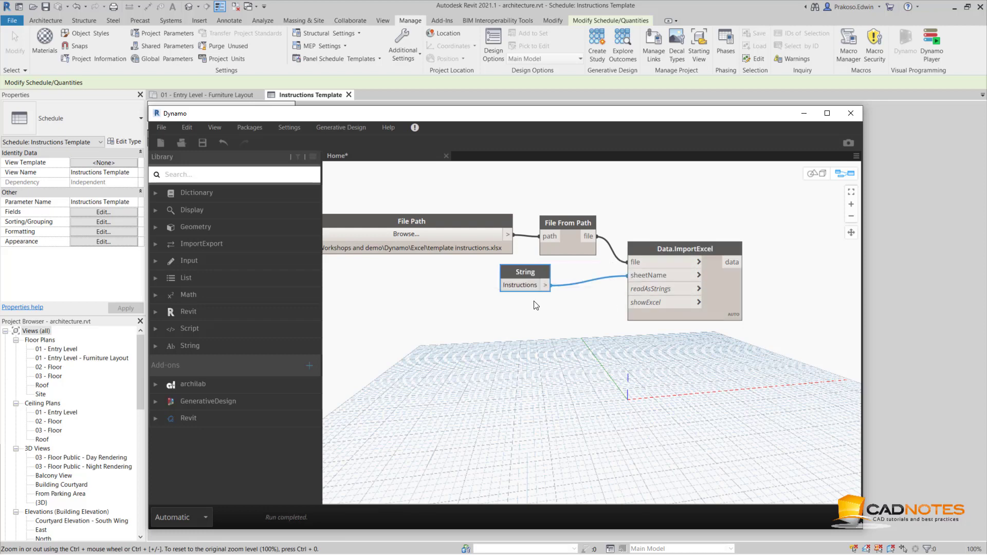
pyautogui.click(579, 305)
# Check the imported row lists against the Excel rows, then close the workbook
pyautogui.click(732, 330)
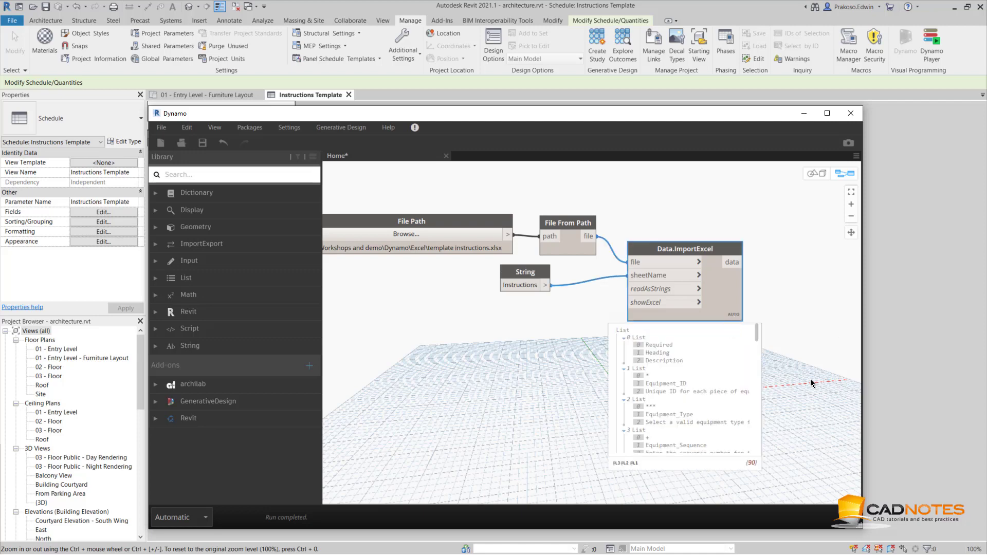
pyautogui.scroll(2, 683, 345)
pyautogui.moveTo(663, 341); pyautogui.dragTo(647, 362, button='middle')
pyautogui.scroll(-1, 646, 360)
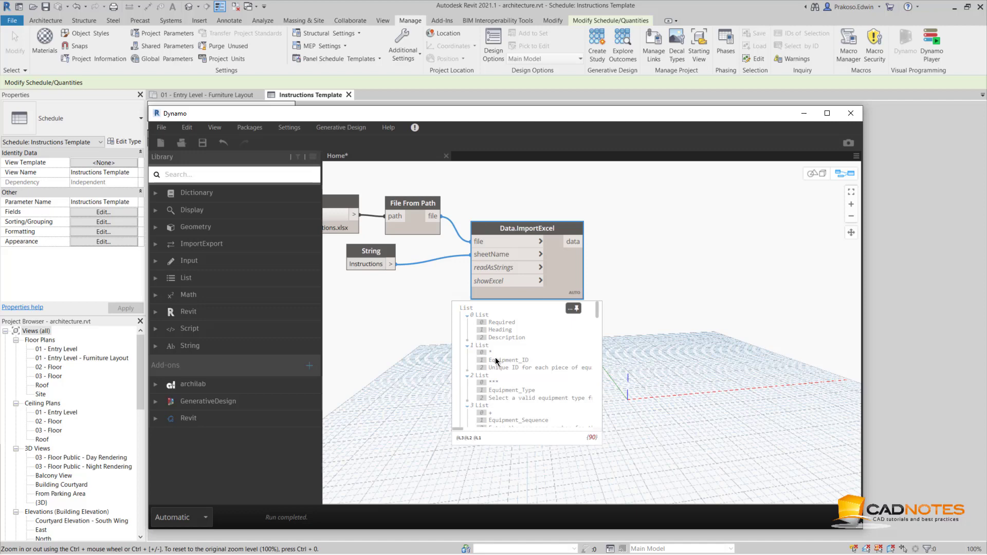
pyautogui.click(482, 315)
pyautogui.moveTo(0, 82); pyautogui.dragTo(495, 81)
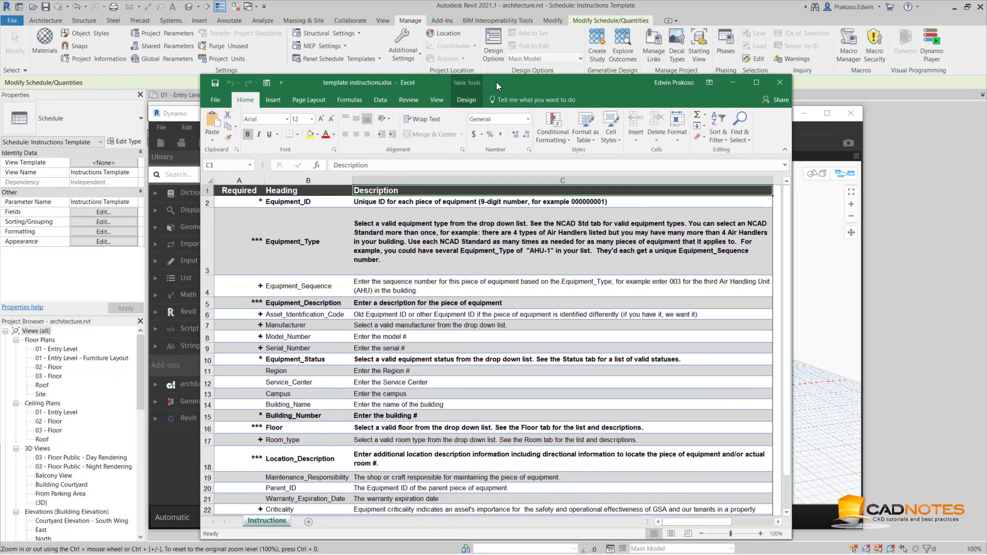
pyautogui.click(207, 191)
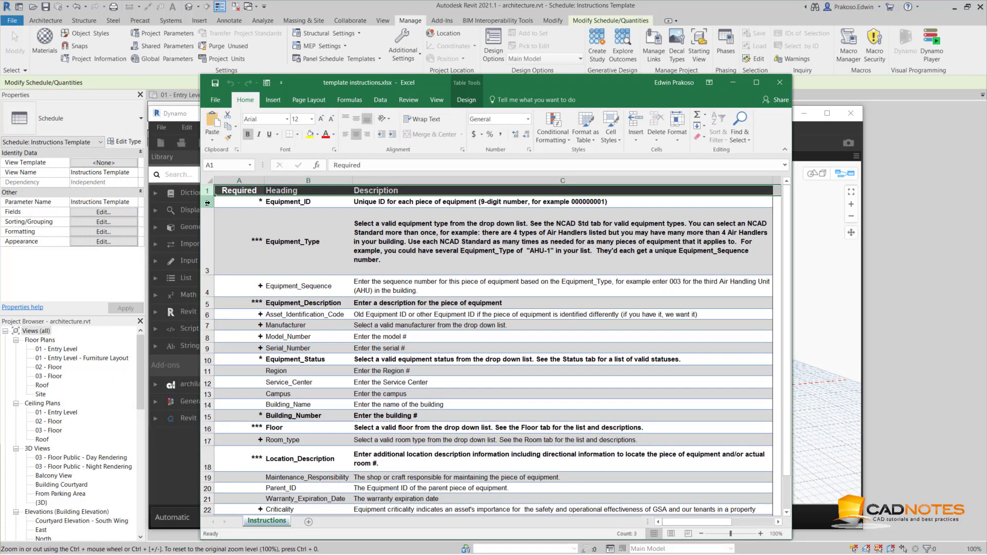
pyautogui.moveTo(207, 203); pyautogui.dragTo(209, 386)
pyautogui.scroll(-3, 241, 426)
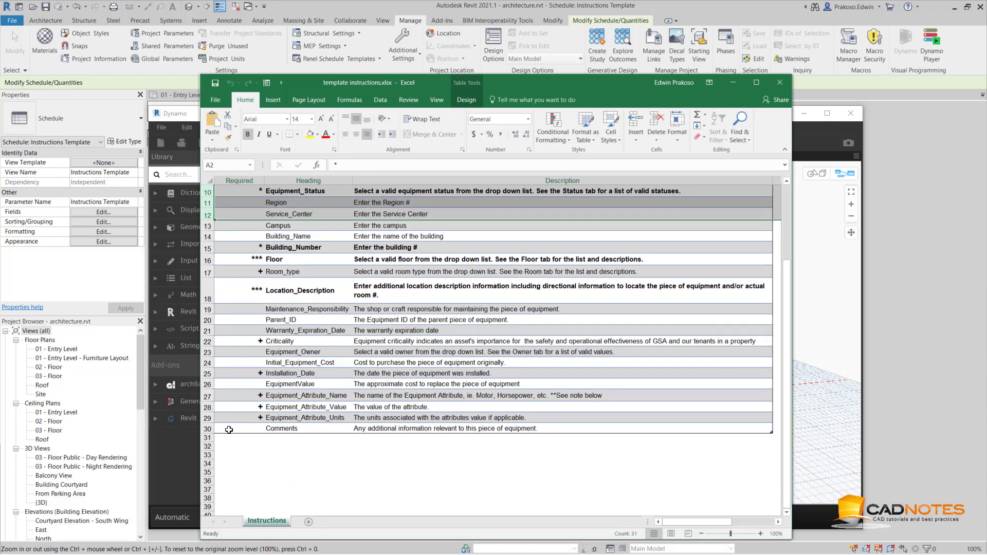
pyautogui.click(779, 77)
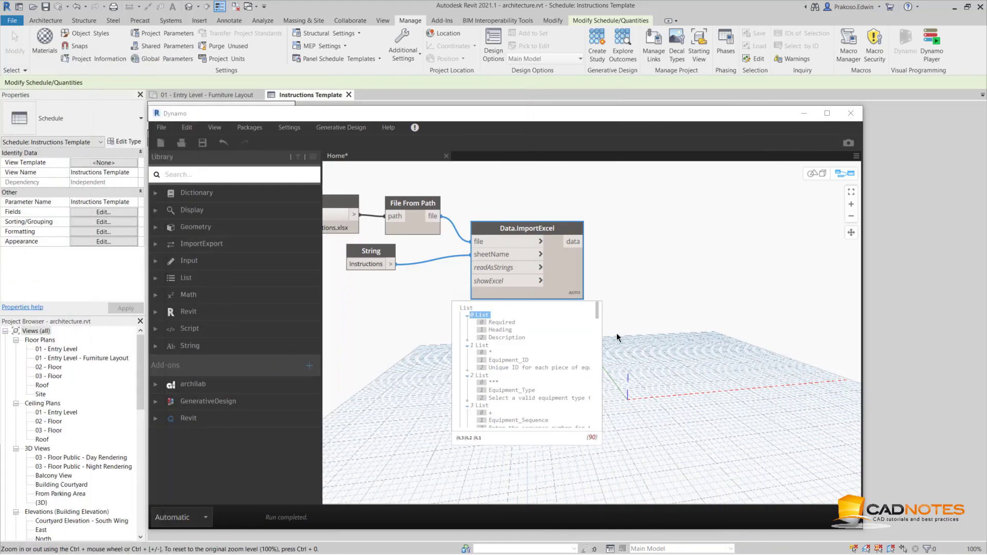
pyautogui.click(623, 279)
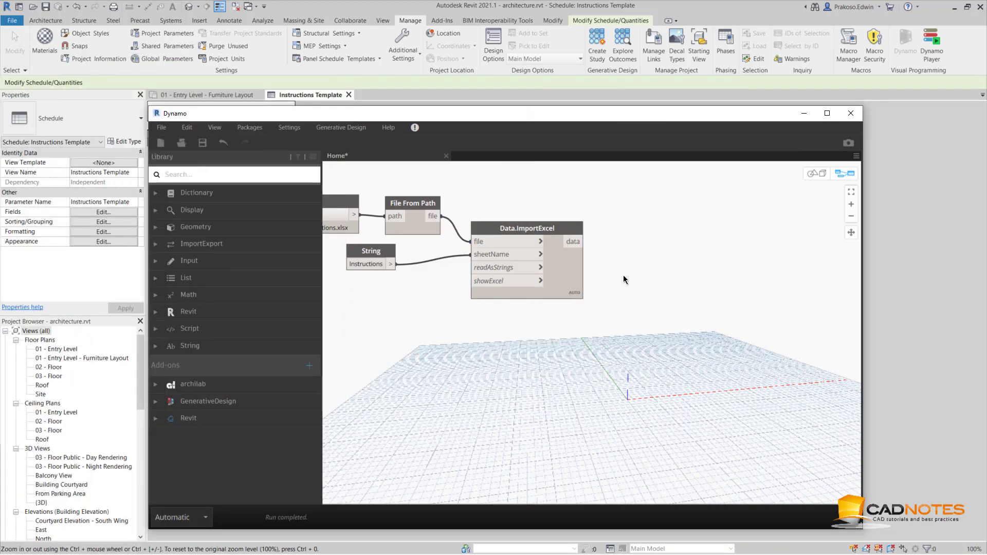
# Add a List.RestOfItems node fed by Data.ImportExcel's data output
pyautogui.rightClick(623, 276)
pyautogui.write('rest')
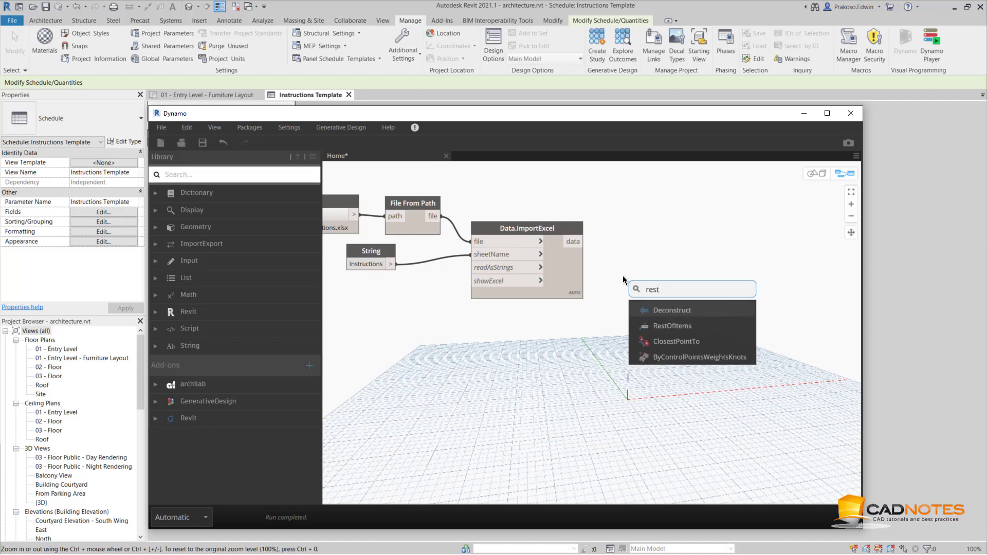
pyautogui.write(' of')
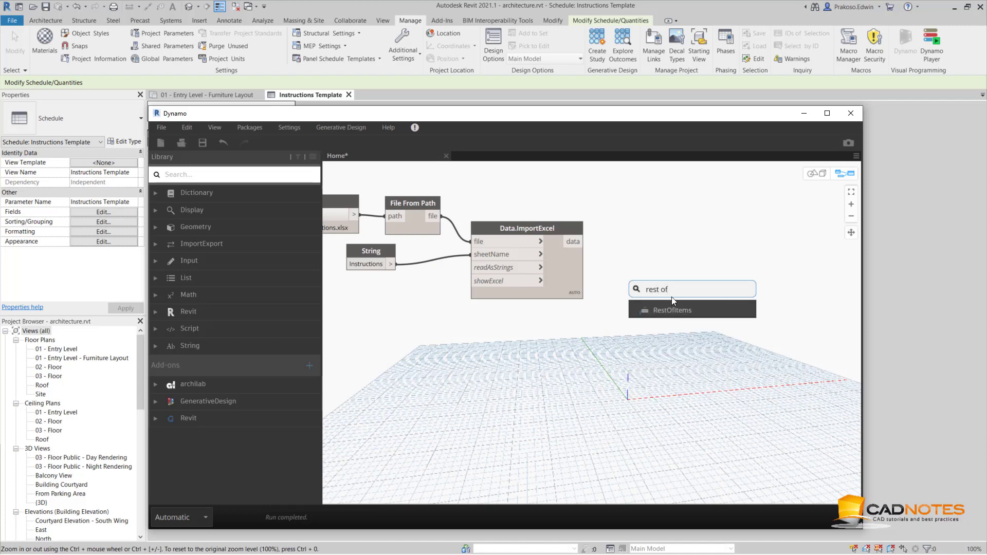
pyautogui.click(672, 310)
pyautogui.moveTo(672, 310); pyautogui.dragTo(625, 219)
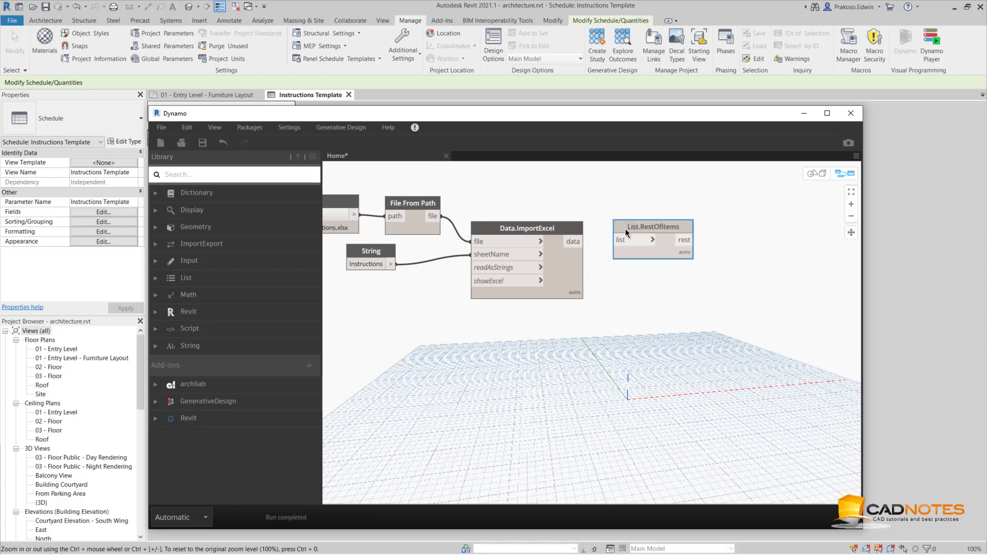
pyautogui.click(584, 241)
pyautogui.click(616, 240)
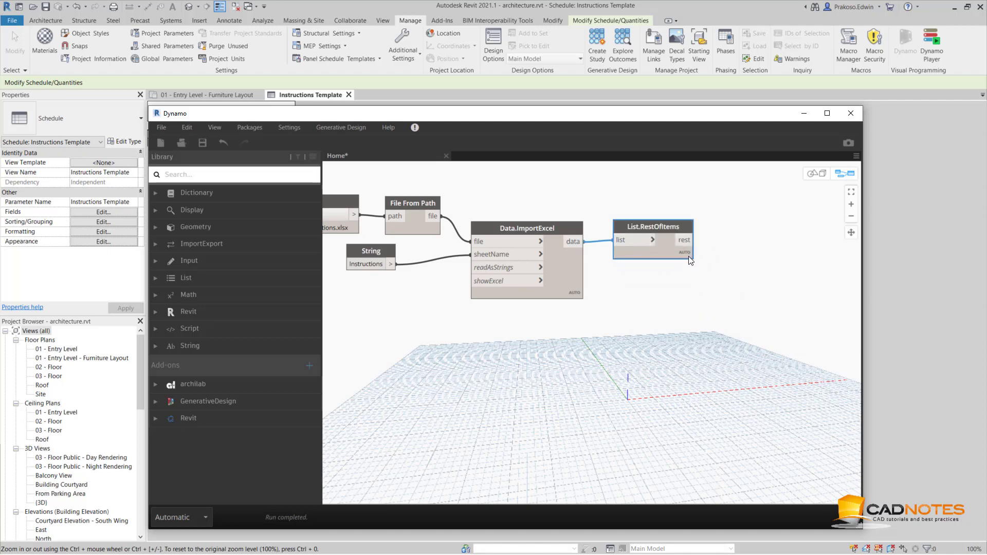
# Compare the 90-item import output with RestOfItems and tidy the node layout
pyautogui.moveTo(688, 265)
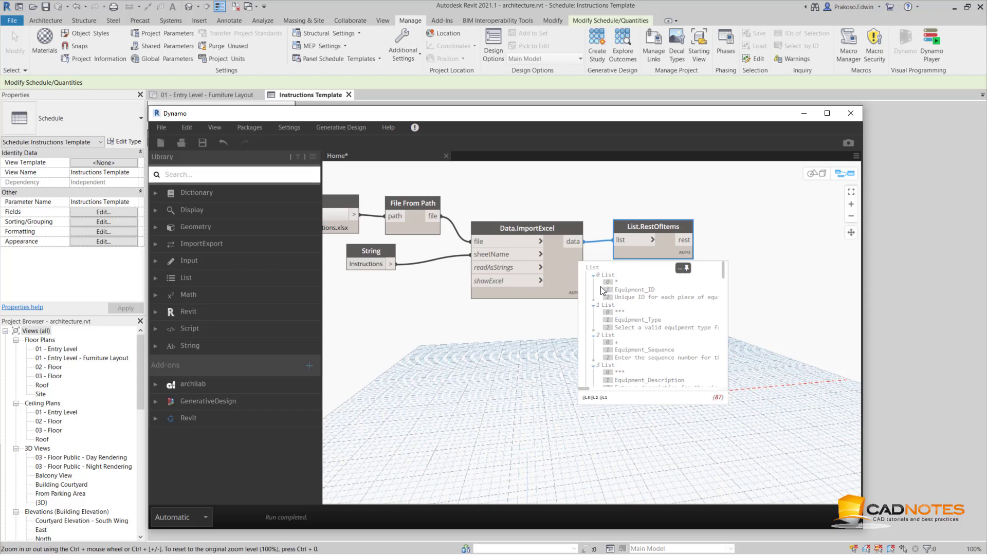
pyautogui.click(564, 291)
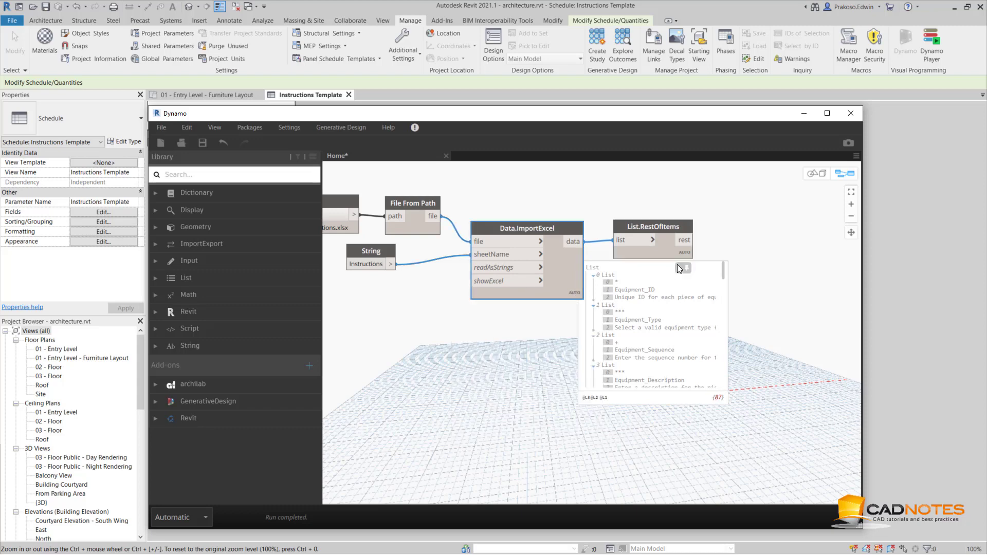
pyautogui.click(638, 228)
pyautogui.moveTo(637, 227); pyautogui.dragTo(627, 229)
pyautogui.click(638, 301)
pyautogui.moveTo(637, 322); pyautogui.dragTo(569, 297, button='middle')
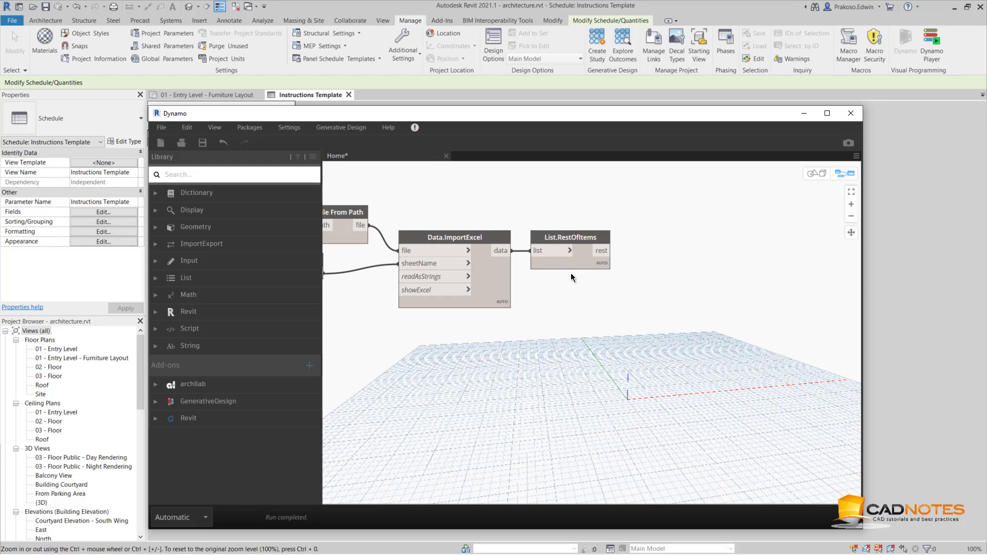
# Add the archilab Revit > Schedule > Key Schedule node and place it beside List.RestOfItems
pyautogui.moveTo(572, 258)
pyautogui.click(159, 385)
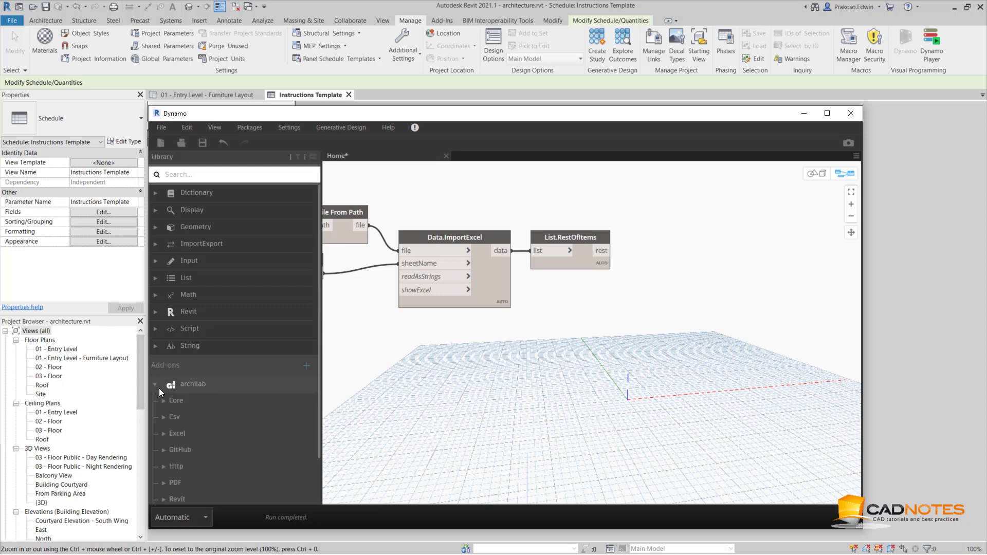
pyautogui.scroll(-2, 162, 444)
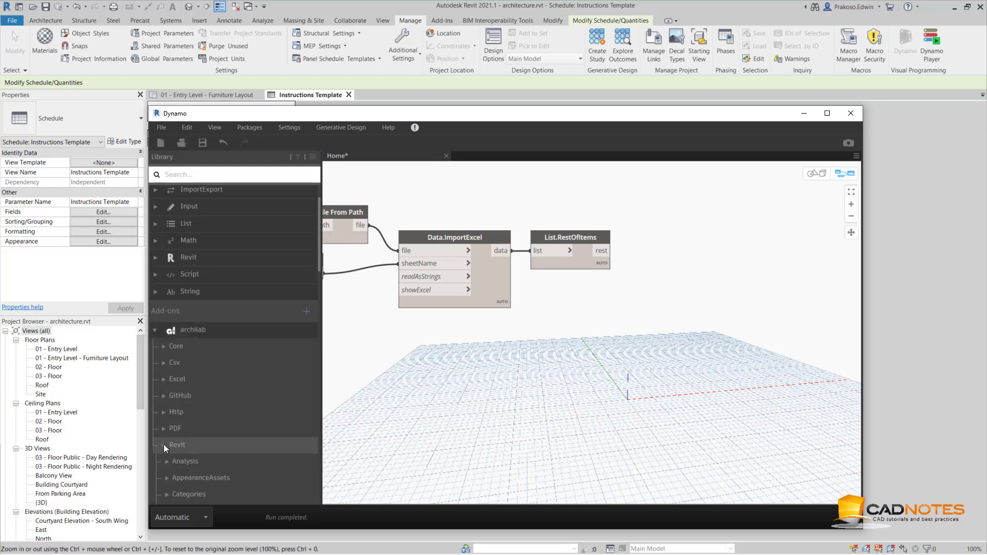
pyautogui.click(174, 433)
pyautogui.scroll(-8, 177, 436)
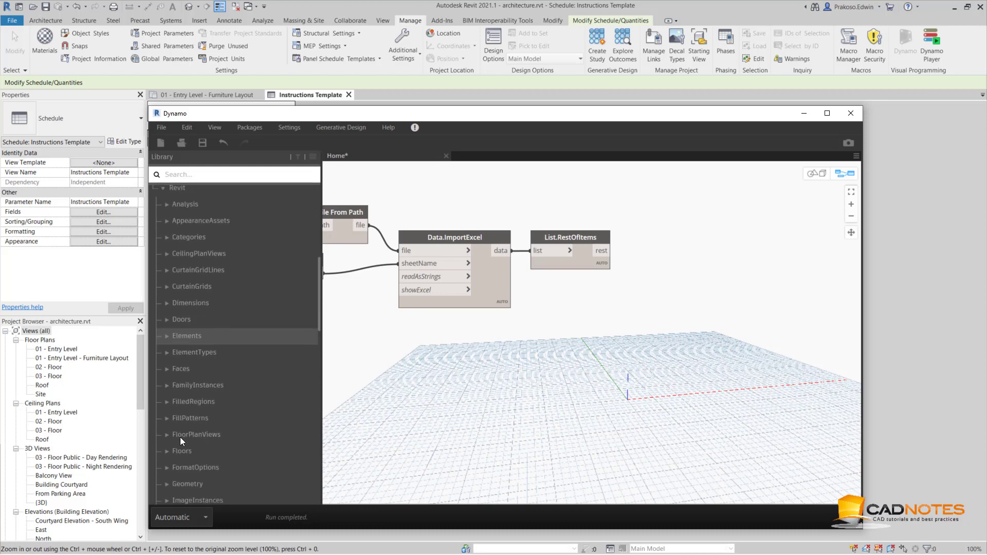
pyautogui.scroll(-9, 178, 440)
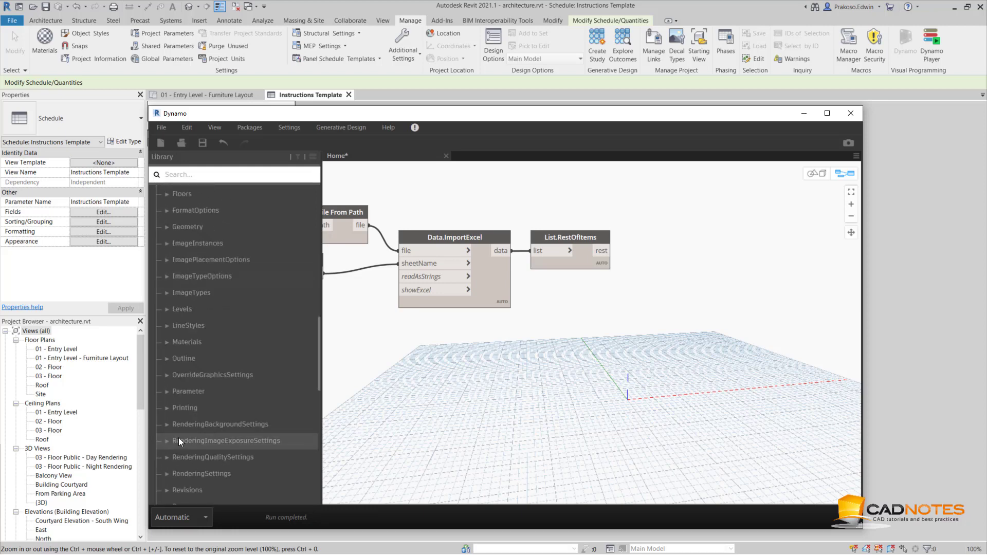
pyautogui.scroll(-7, 178, 437)
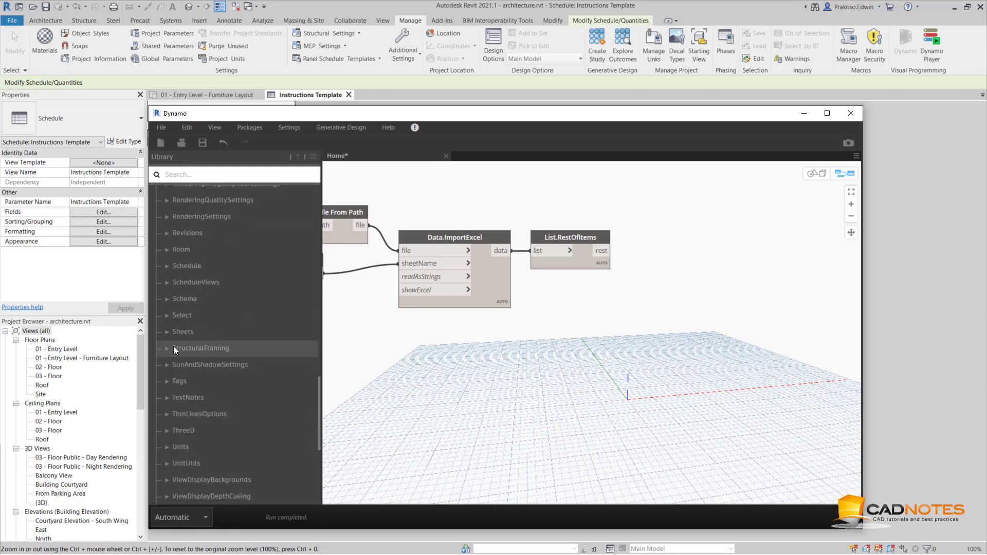
pyautogui.click(166, 266)
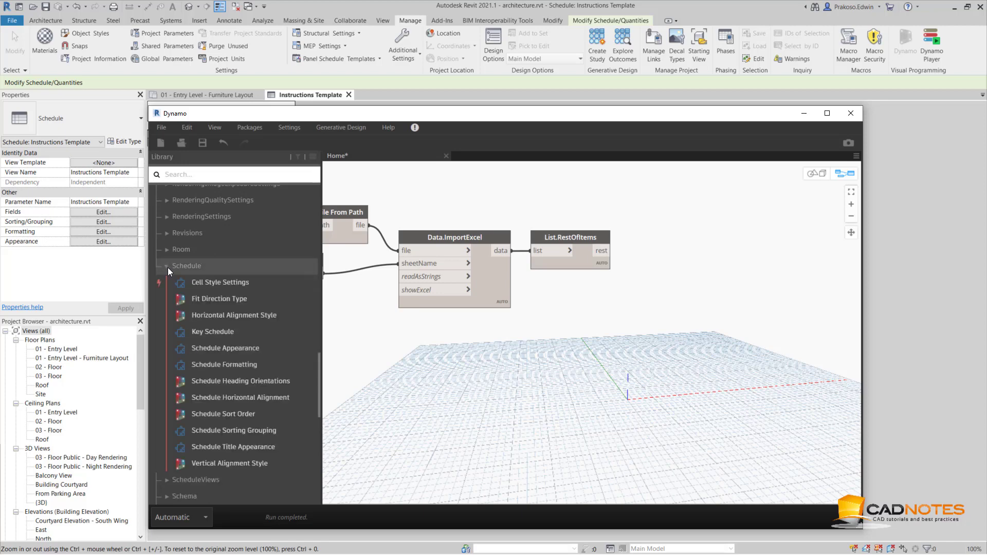
pyautogui.click(208, 332)
pyautogui.moveTo(597, 315); pyautogui.dragTo(676, 226)
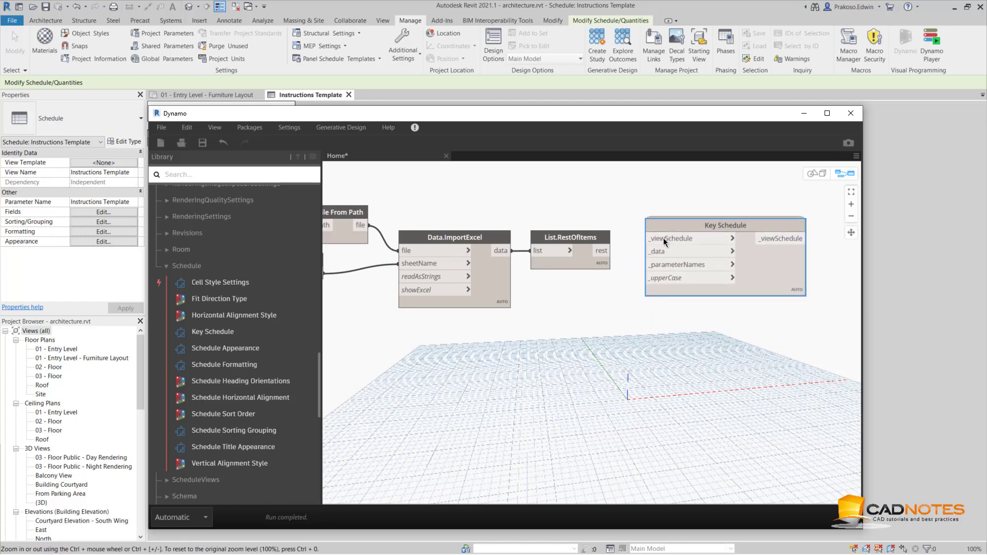
# Add a Views node through canvas search and position it above the graph
pyautogui.rightClick(575, 337)
pyautogui.write('vi')
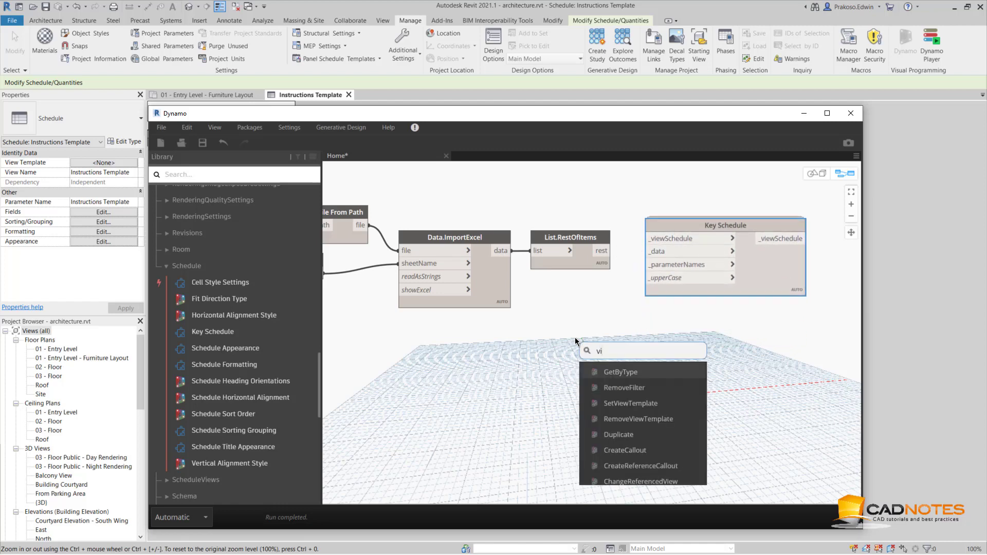
pyautogui.write('ews')
pyautogui.click(625, 370)
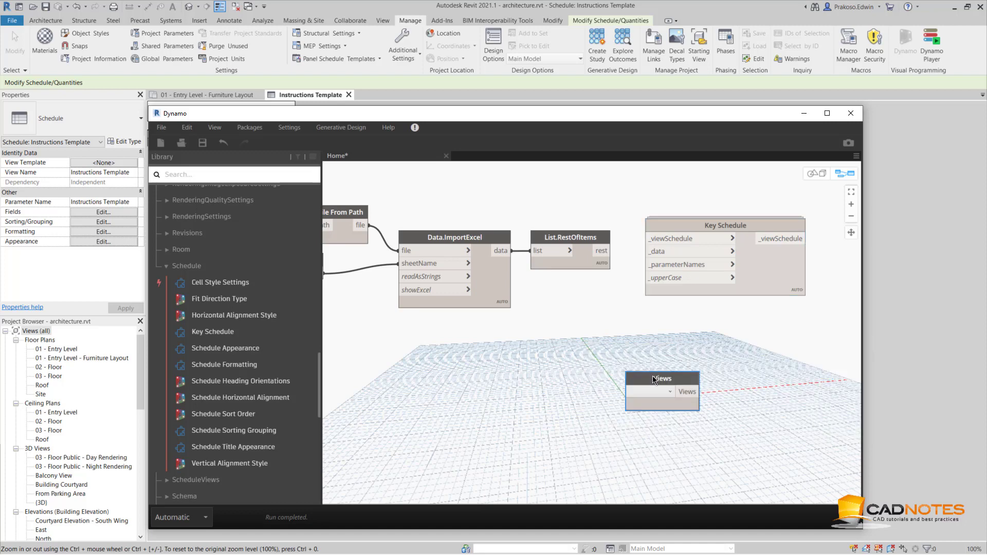
pyautogui.moveTo(652, 375); pyautogui.dragTo(566, 183)
# Set the Views node to Instructions Template and connect List.RestOfItems' rest to Key Schedule's _data
pyautogui.click(565, 199)
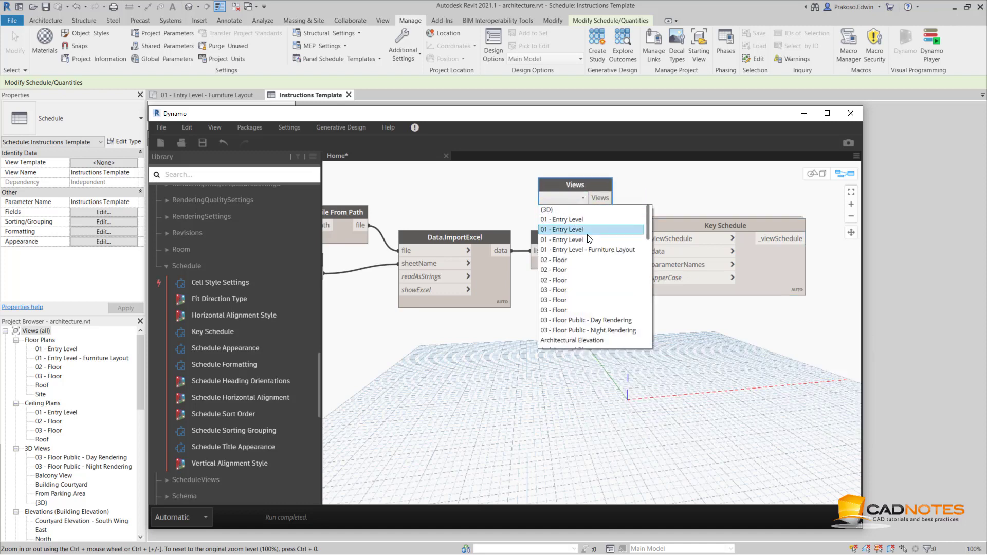
pyautogui.scroll(-10, 588, 239)
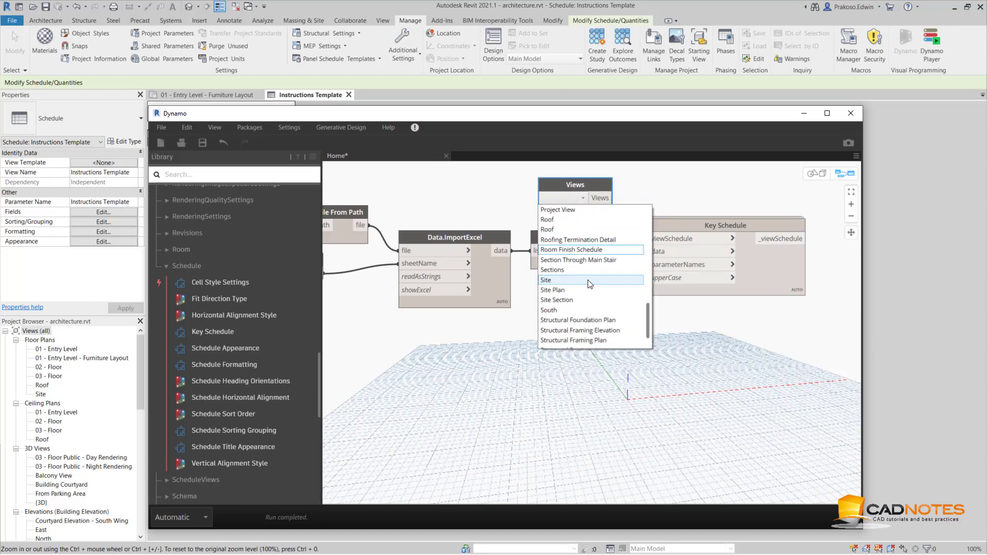
pyautogui.scroll(-2, 588, 280)
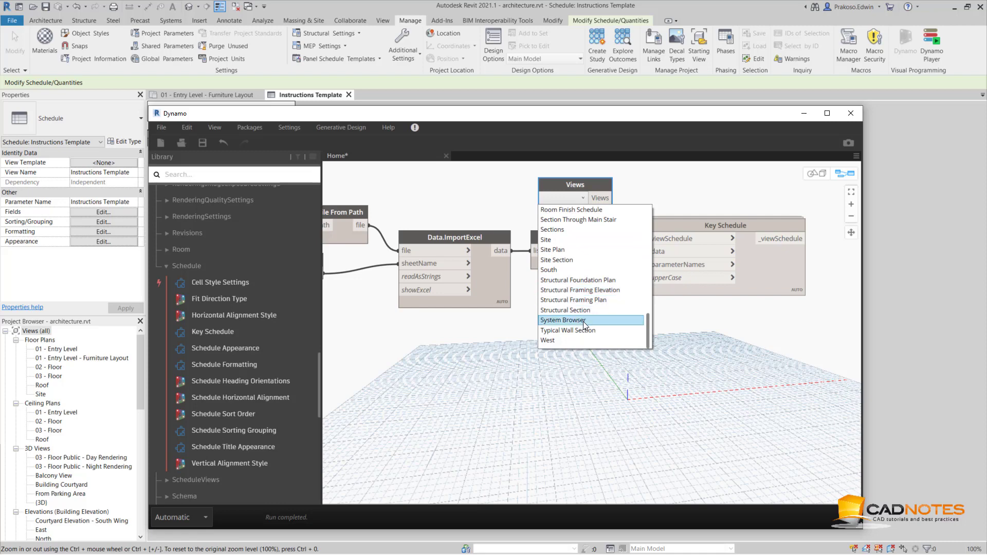
pyautogui.scroll(2, 582, 322)
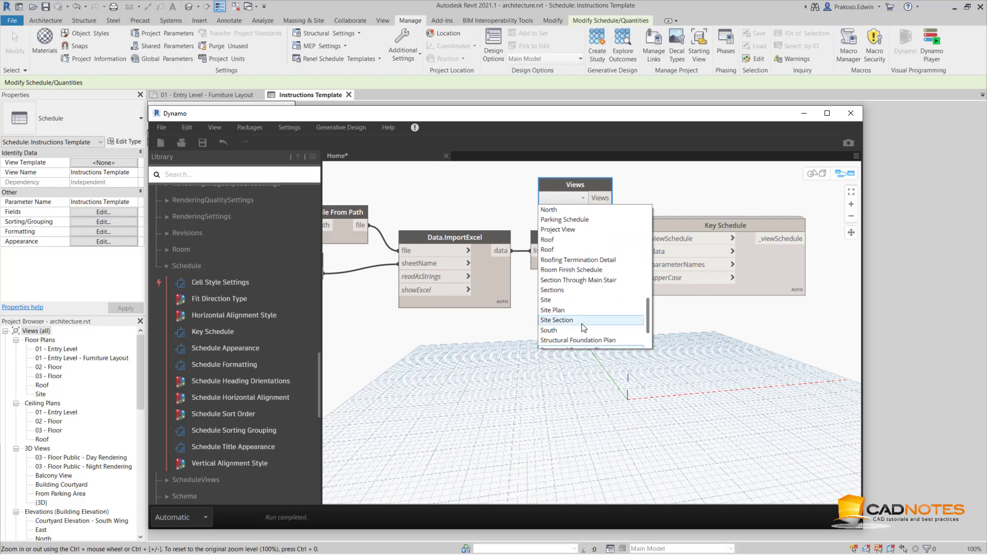
pyautogui.scroll(7, 583, 327)
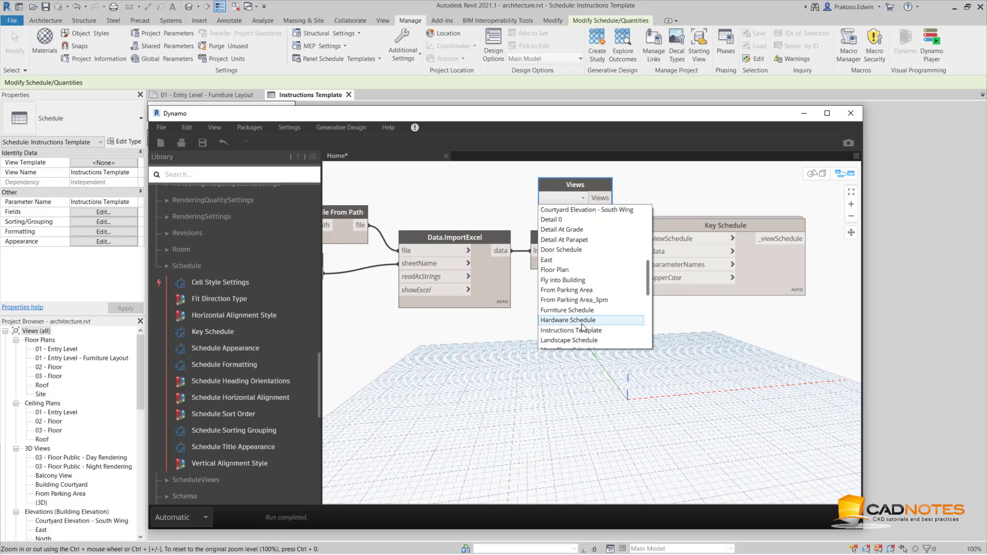
pyautogui.scroll(-2, 582, 327)
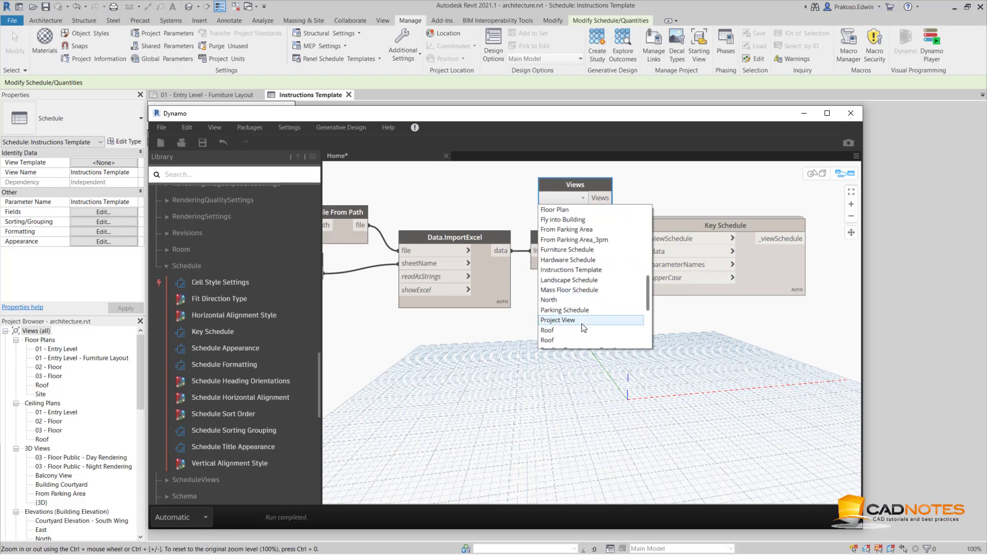
pyautogui.click(576, 270)
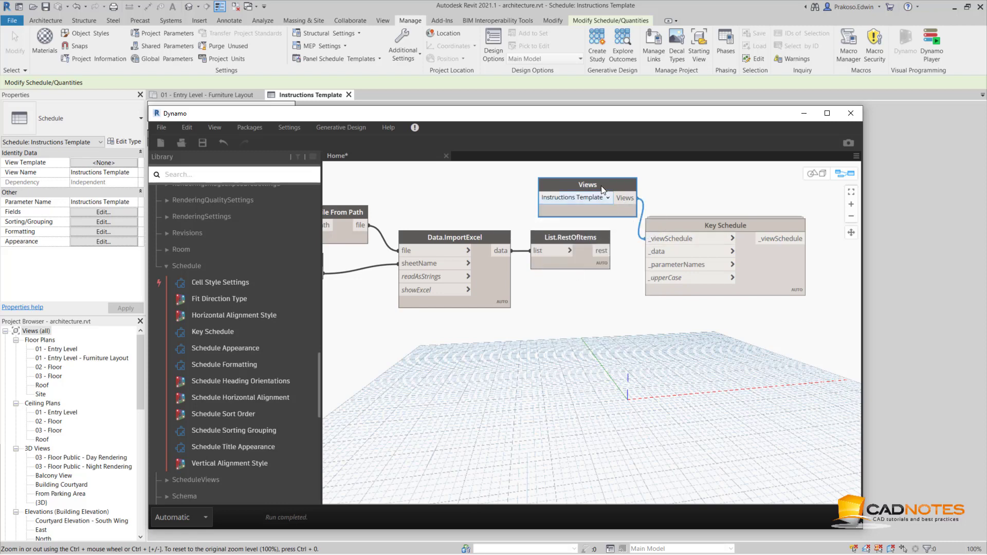
pyautogui.moveTo(600, 186); pyautogui.dragTo(549, 183)
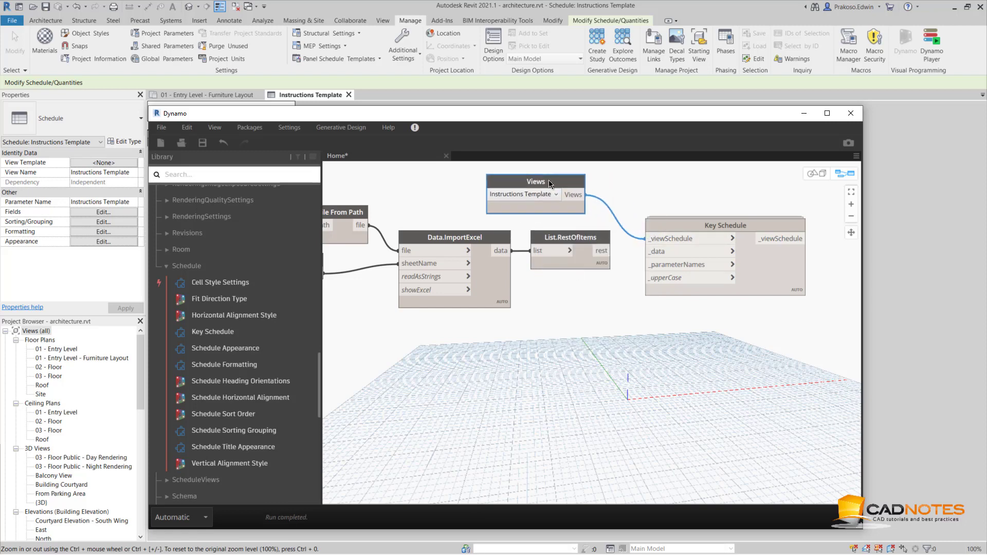
pyautogui.click(648, 252)
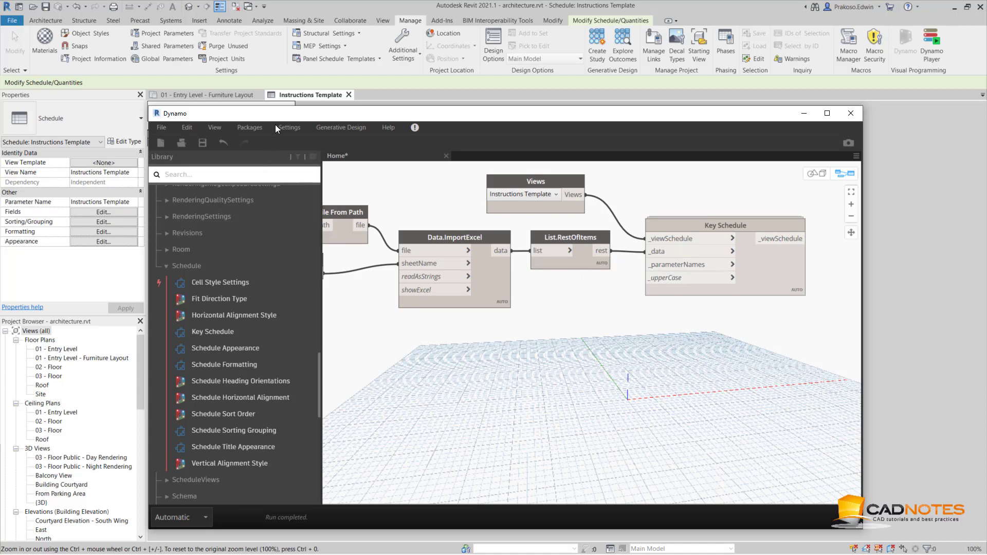
# Create a Code Block containing ["Required","Heading","Description"]; and place it lower on the graph
pyautogui.moveTo(278, 119); pyautogui.dragTo(256, 177)
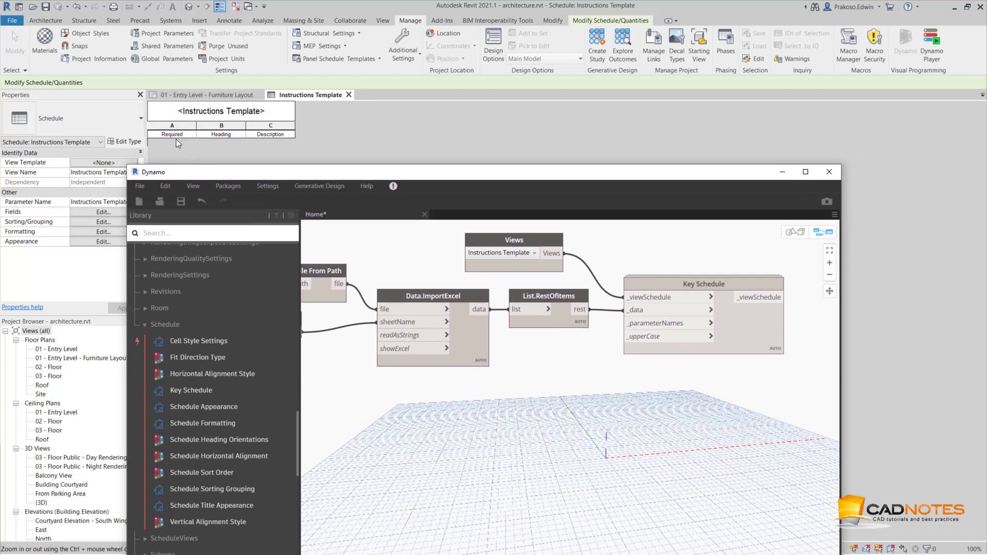
pyautogui.doubleClick(510, 412)
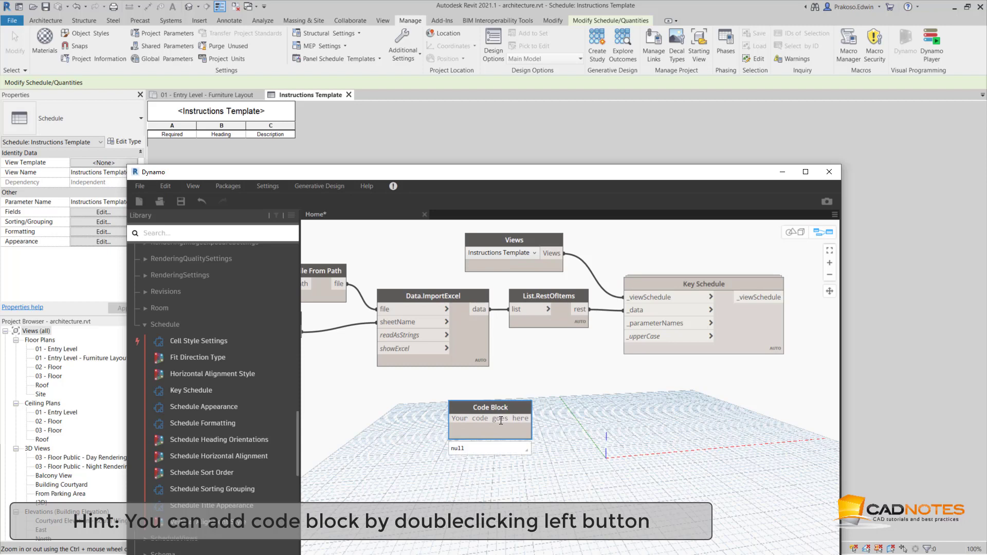
pyautogui.write('"')
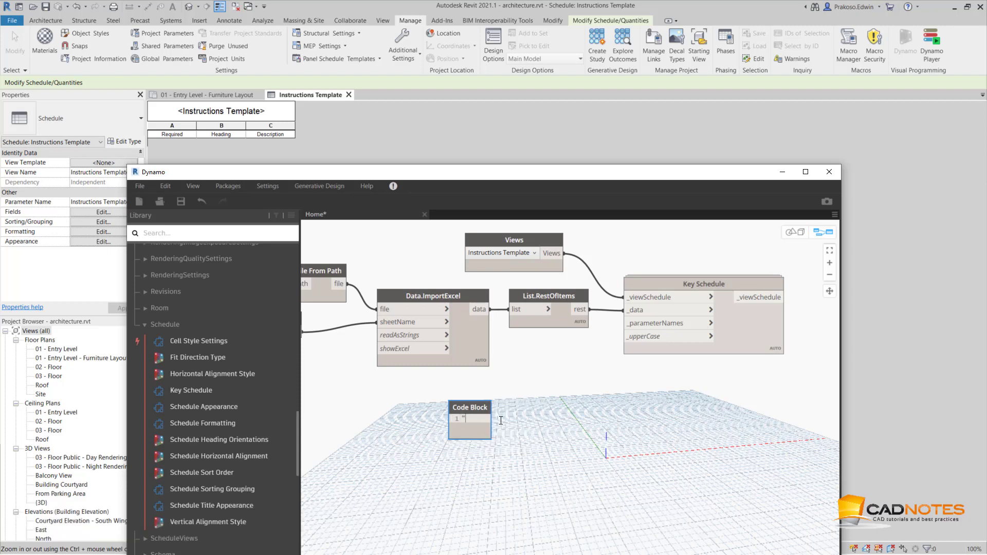
pyautogui.write('Requires')
pyautogui.press('BackSpace')
pyautogui.write('d')
pyautogui.press('Home')
pyautogui.write('["Required","')
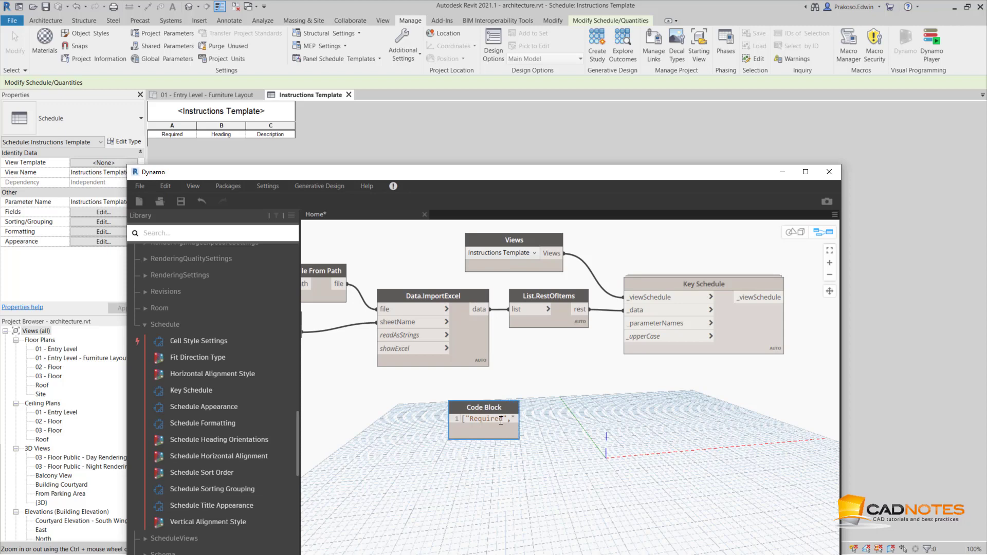
pyautogui.write('Heading')
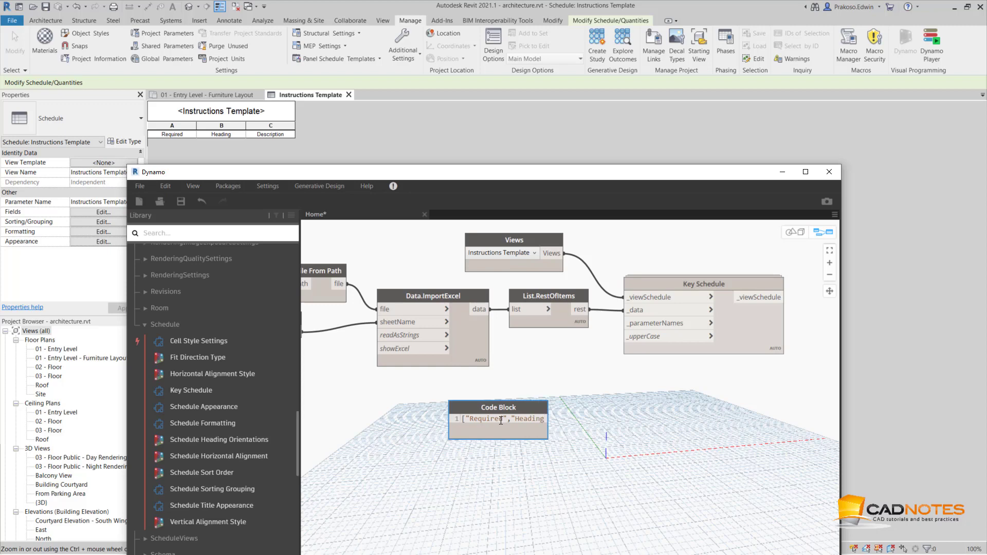
pyautogui.write('","')
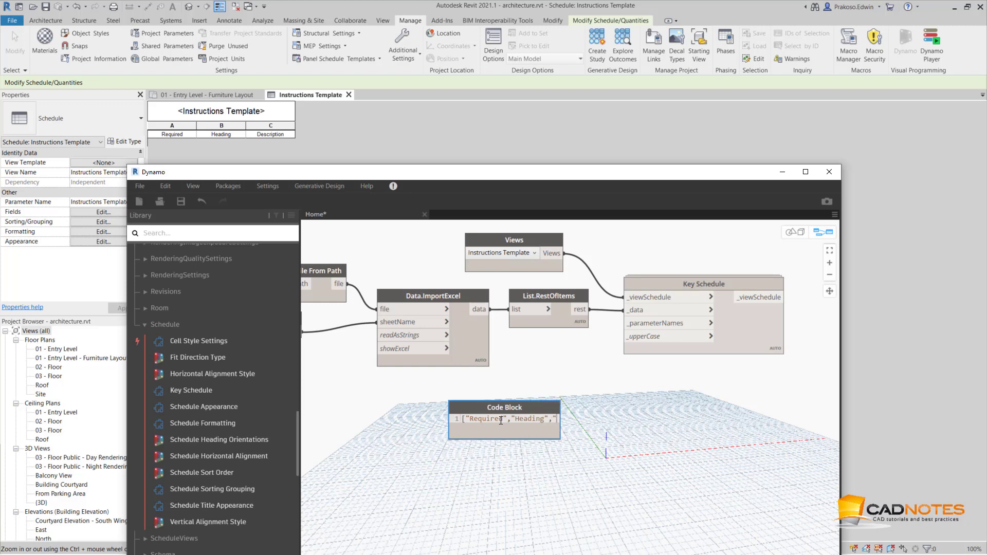
pyautogui.write('Descr')
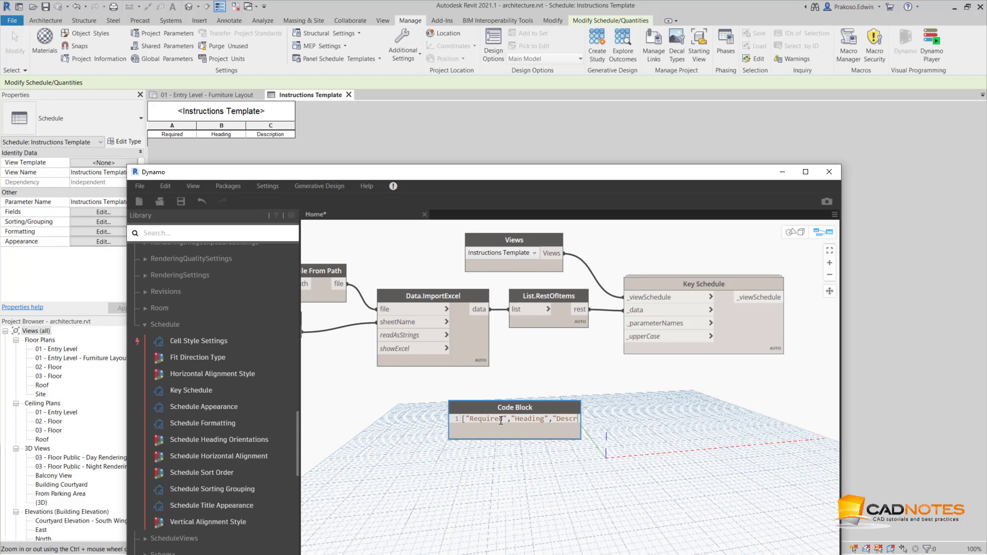
pyautogui.write('iption"')
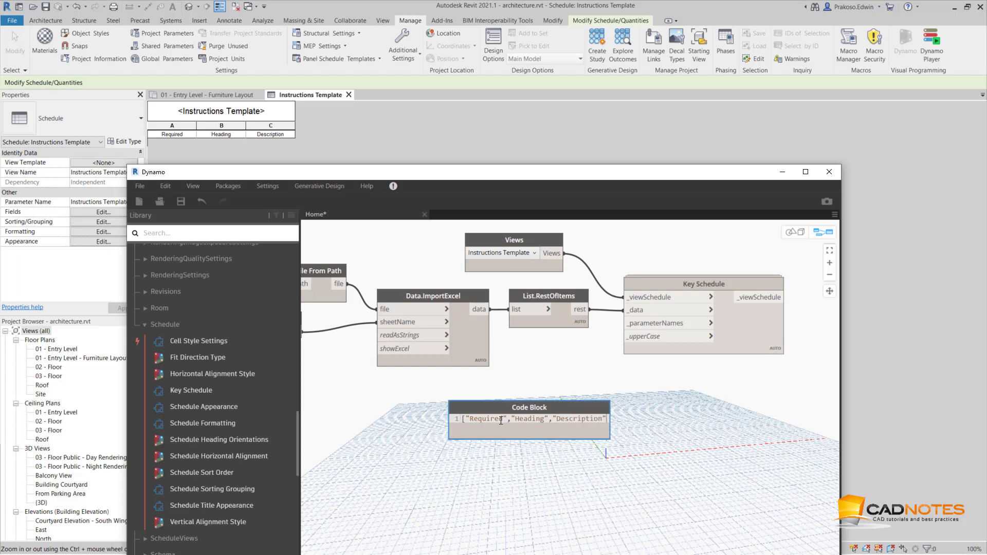
pyautogui.write('];')
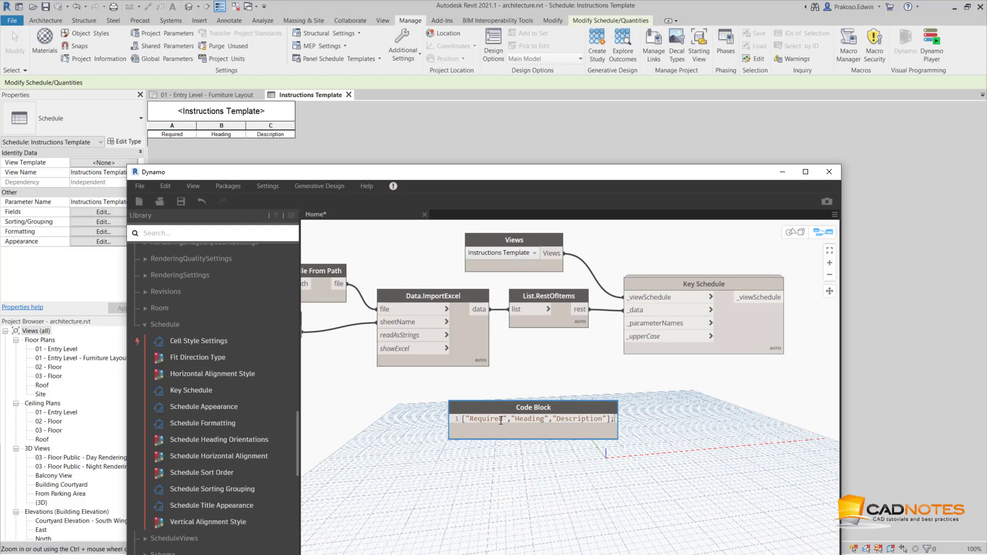
pyautogui.click(589, 468)
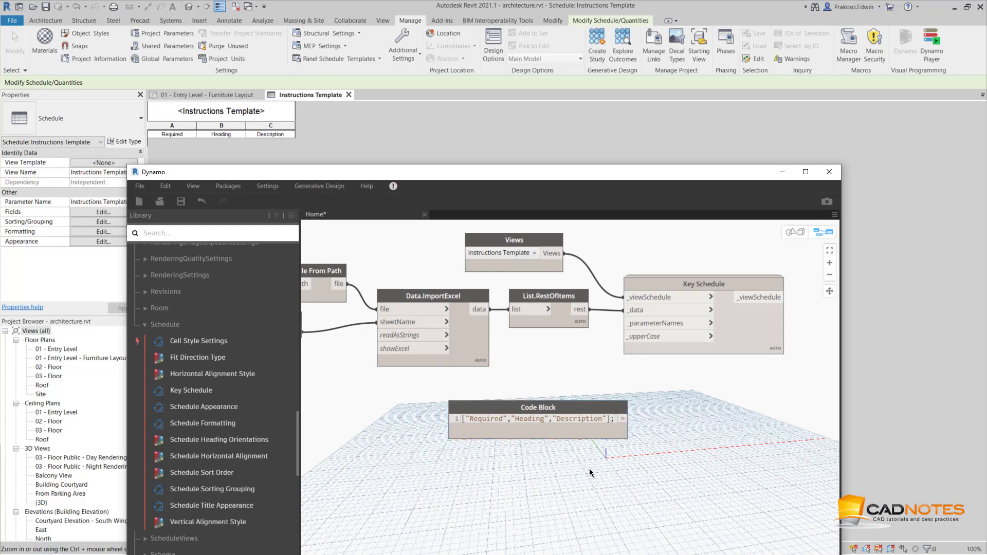
pyautogui.moveTo(590, 415); pyautogui.dragTo(521, 428)
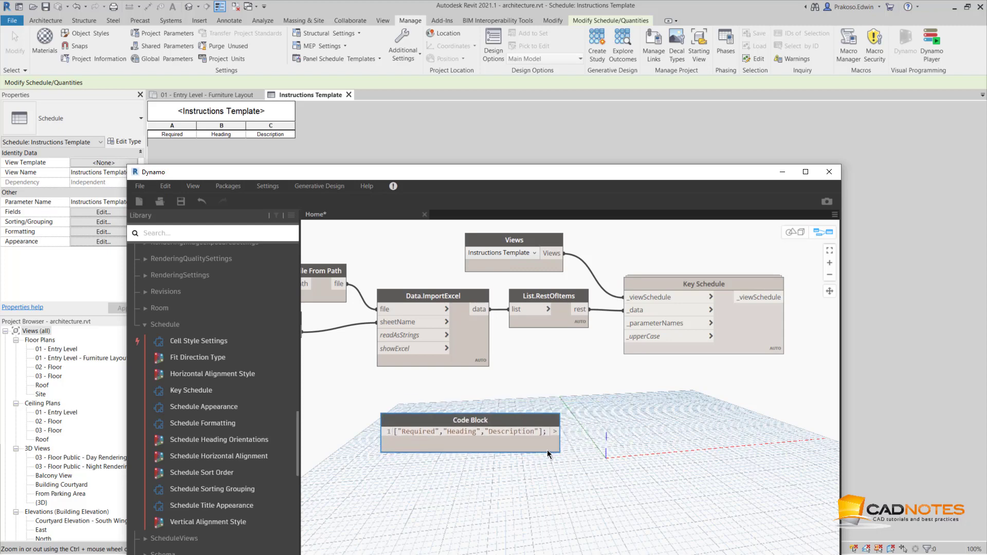
pyautogui.moveTo(551, 461)
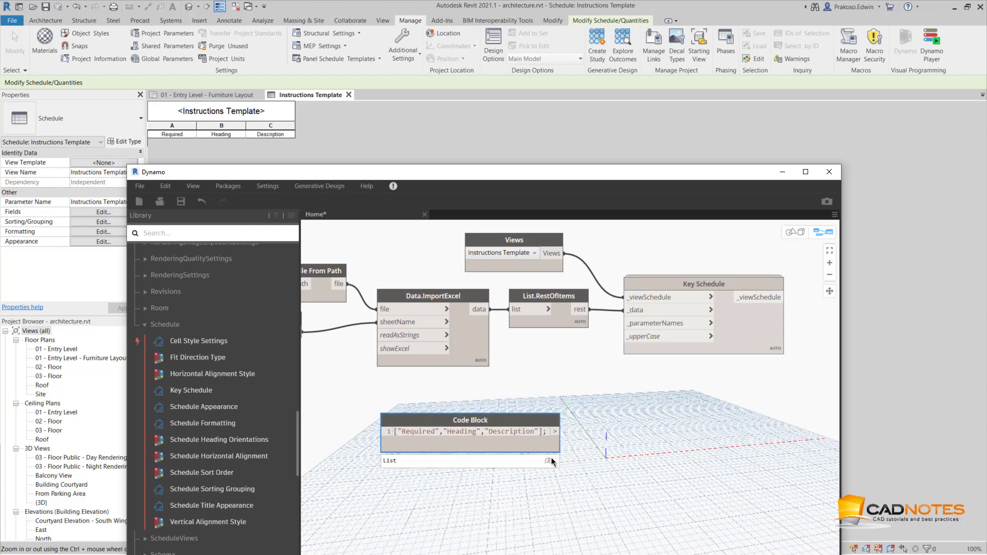
pyautogui.click(606, 432)
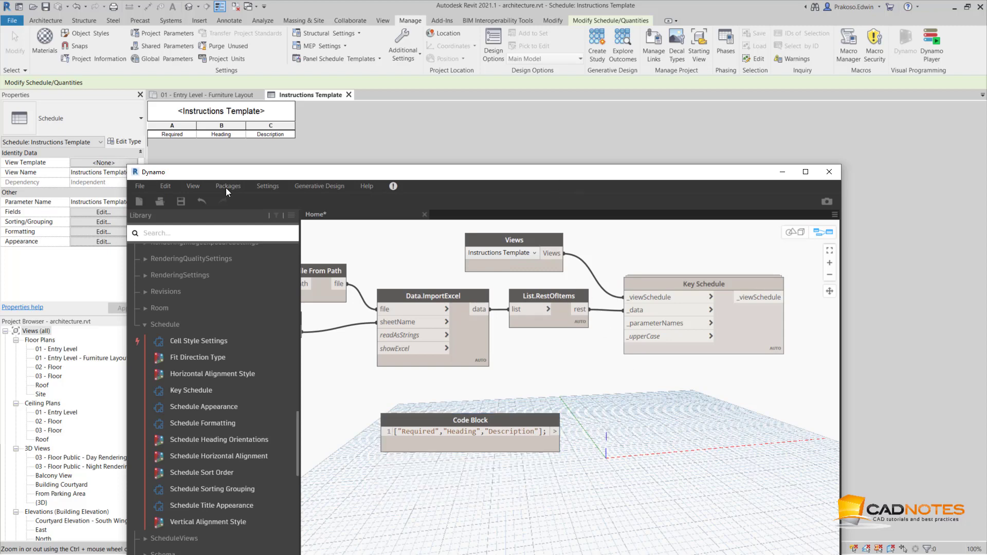
# Wire the Code Block's column-name list into Key Schedule's _parameterNames port
pyautogui.moveTo(128, 165); pyautogui.dragTo(252, 156)
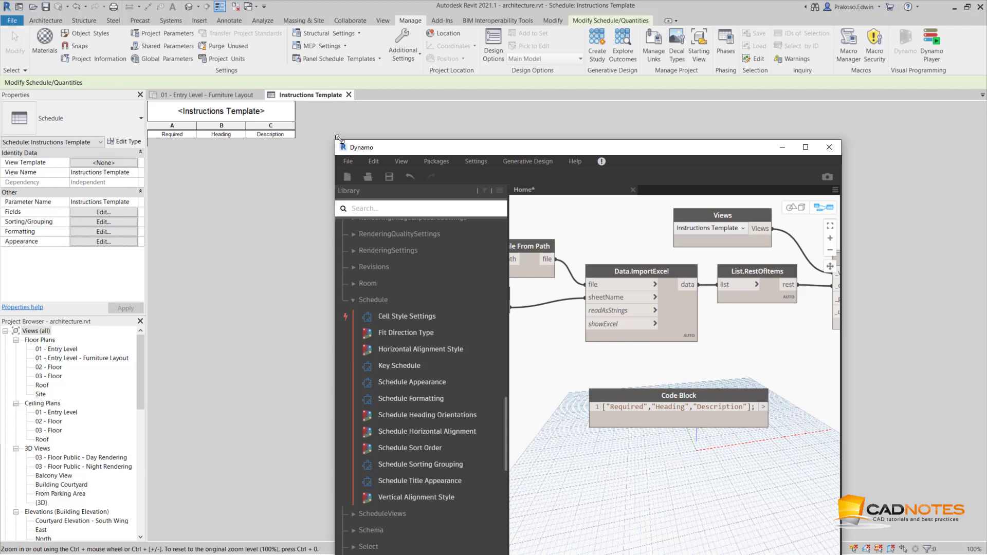
pyautogui.moveTo(420, 146); pyautogui.dragTo(431, 125)
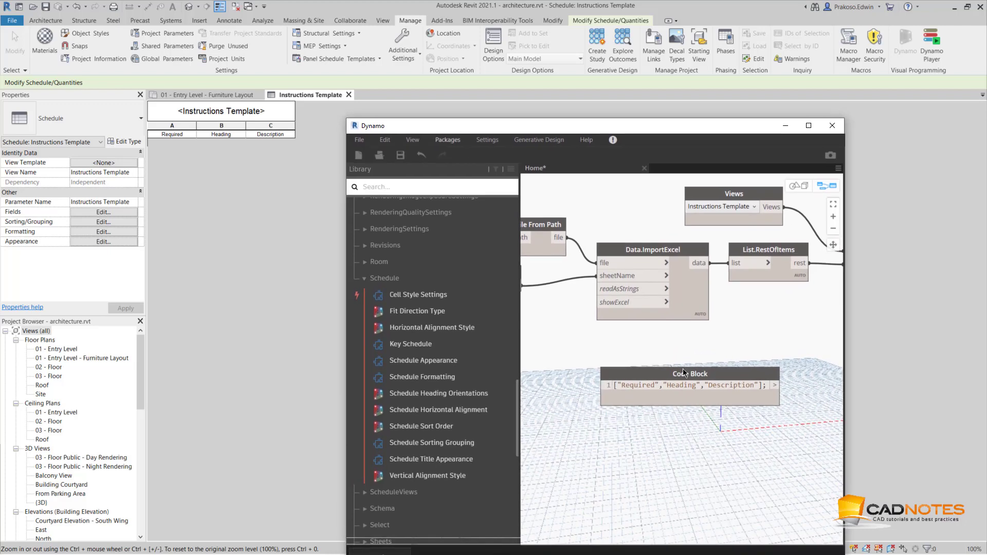
pyautogui.moveTo(804, 339); pyautogui.dragTo(633, 421, button='middle')
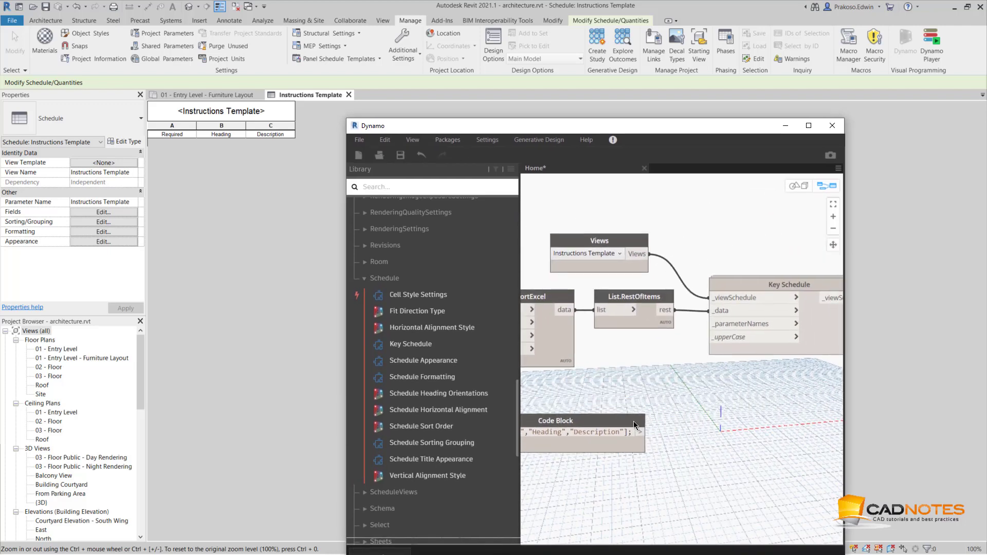
pyautogui.moveTo(633, 421); pyautogui.dragTo(643, 382)
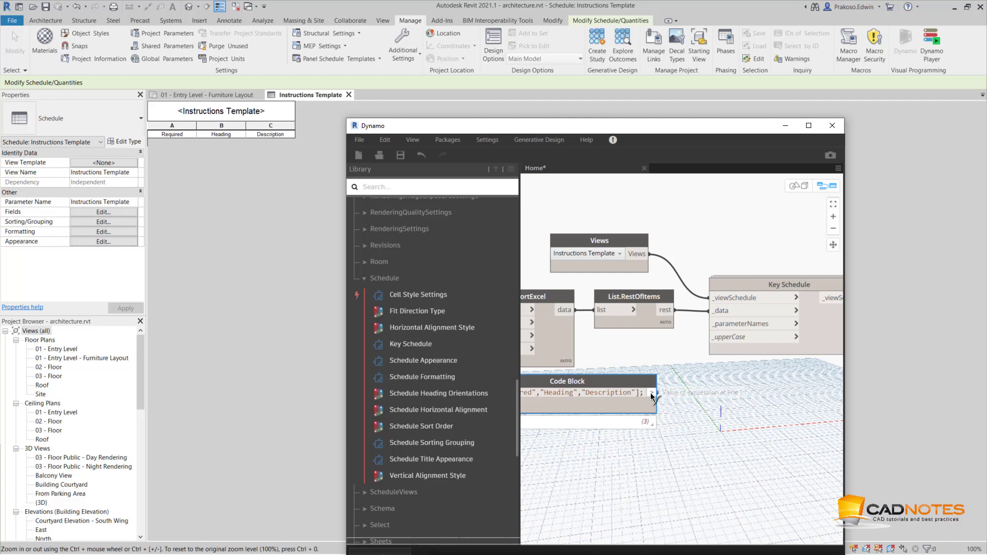
pyautogui.click(651, 393)
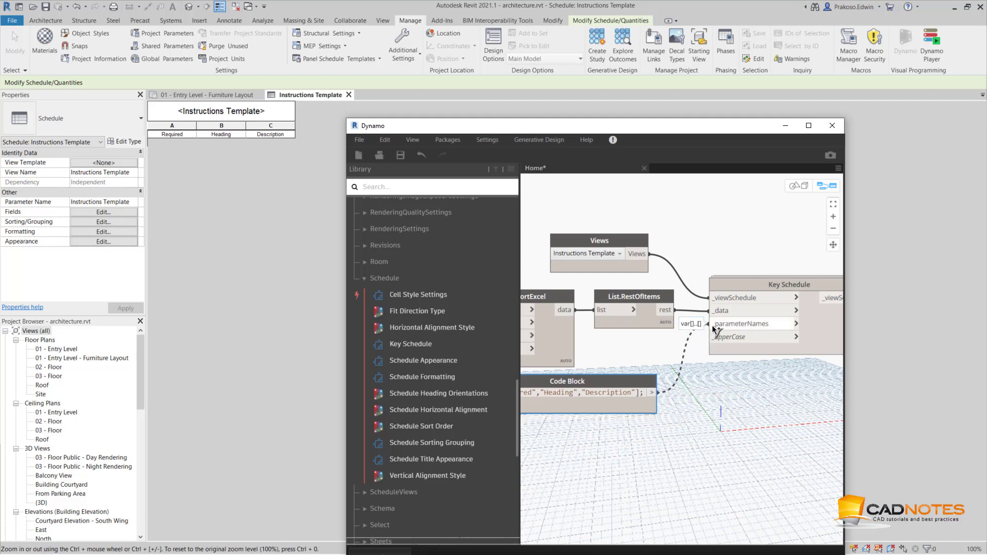
pyautogui.click(711, 324)
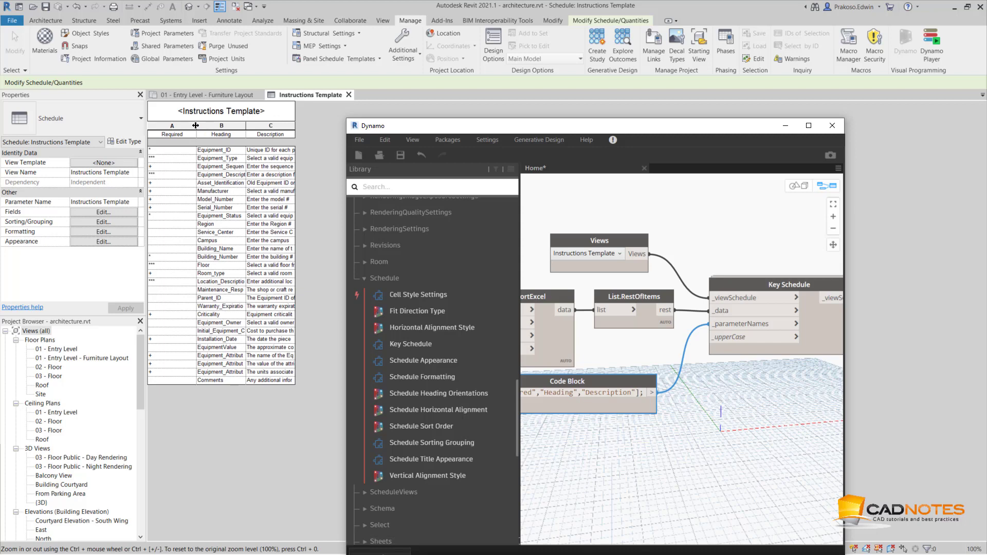
# Widen the schedule's Required and Description columns to show their full text
pyautogui.moveTo(196, 128); pyautogui.dragTo(226, 128)
pyautogui.moveTo(374, 129); pyautogui.dragTo(458, 134)
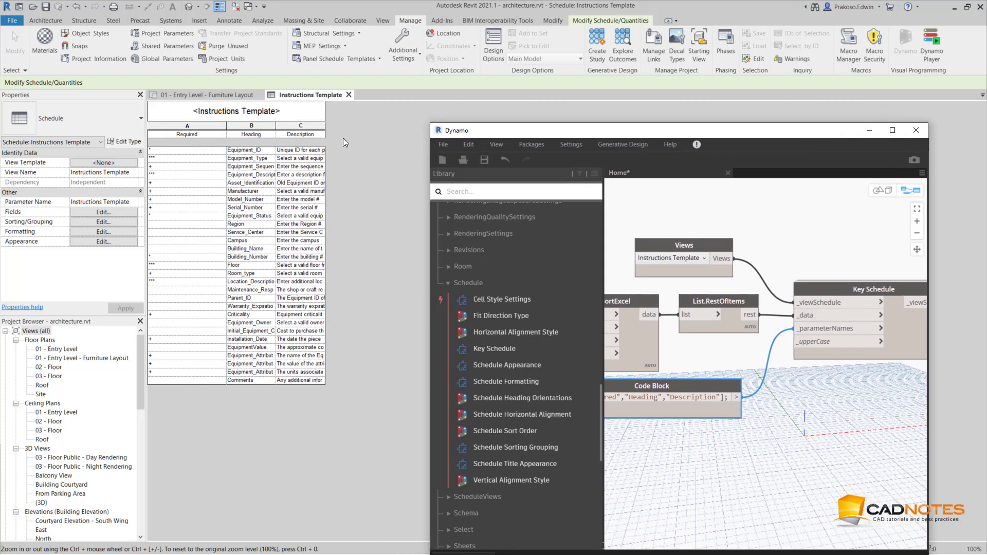
pyautogui.moveTo(326, 126); pyautogui.dragTo(394, 130)
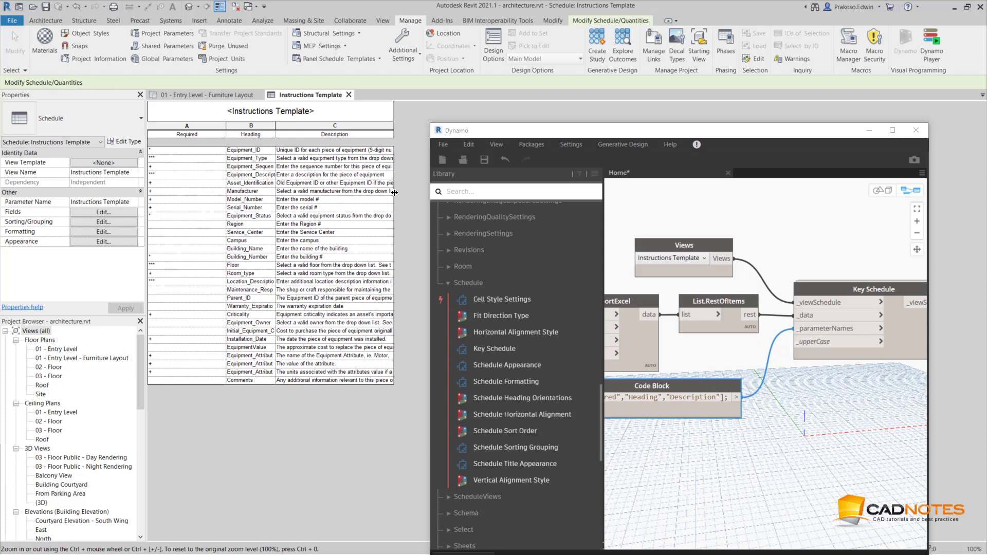
pyautogui.moveTo(140, 387); pyautogui.dragTo(148, 520)
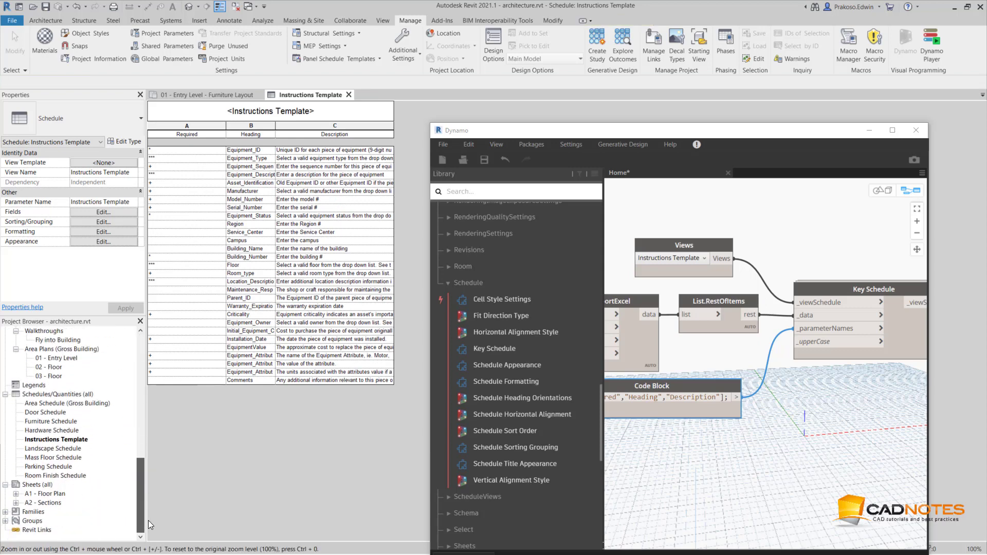
# Create a new A4 sheet from the Sheets (all) context menu
pyautogui.rightClick(46, 485)
pyautogui.click(77, 415)
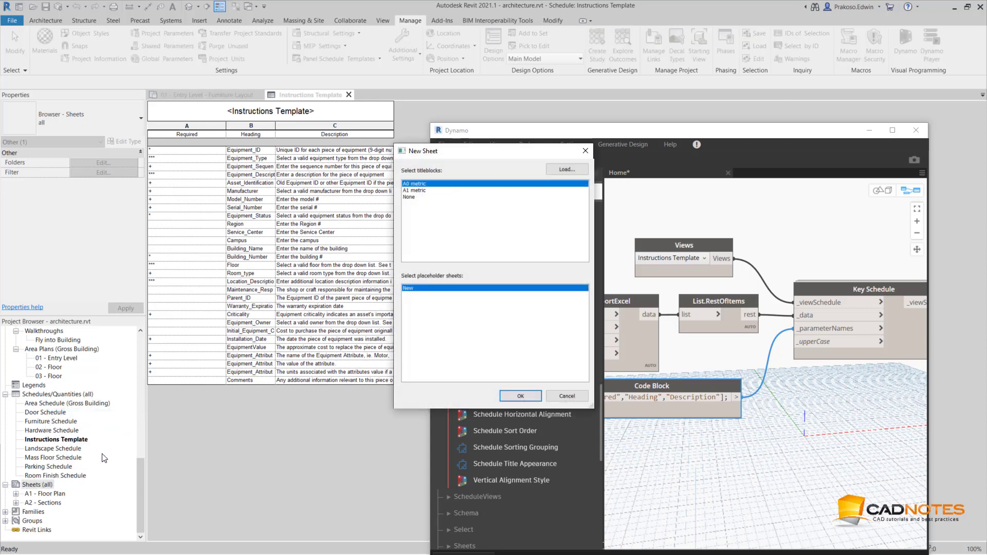
pyautogui.click(520, 396)
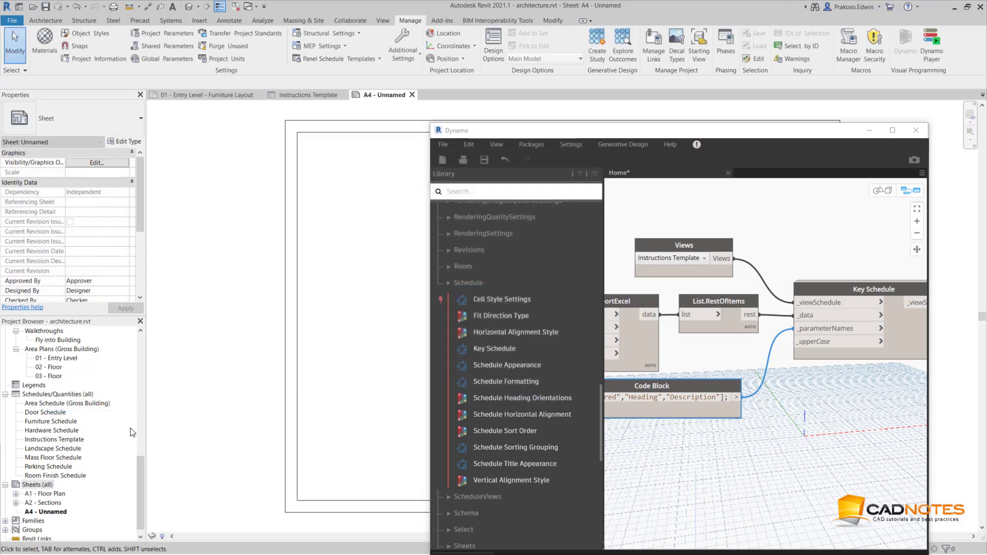
# Place the Instructions Template schedule on the new A4 sheet
pyautogui.moveTo(143, 473); pyautogui.dragTo(127, 489)
pyautogui.moveTo(45, 474); pyautogui.dragTo(305, 294)
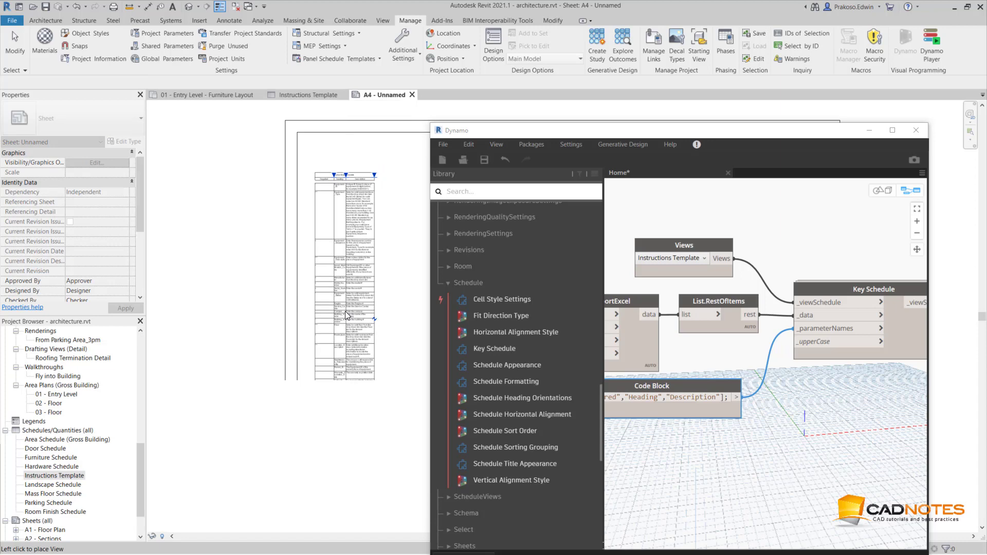
pyautogui.click(344, 310)
pyautogui.click(397, 324)
pyautogui.scroll(5, 360, 314)
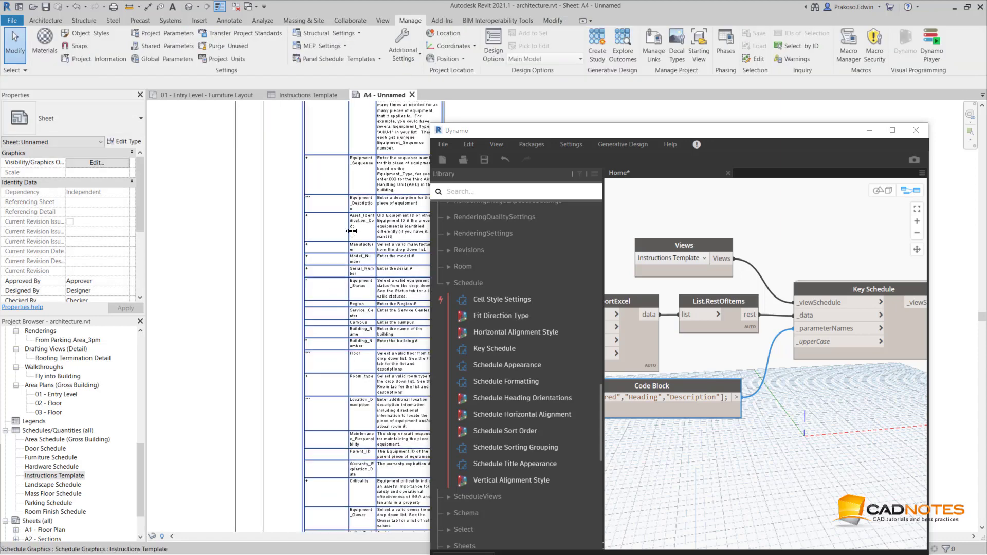
pyautogui.moveTo(329, 339); pyautogui.dragTo(268, 417, button='middle')
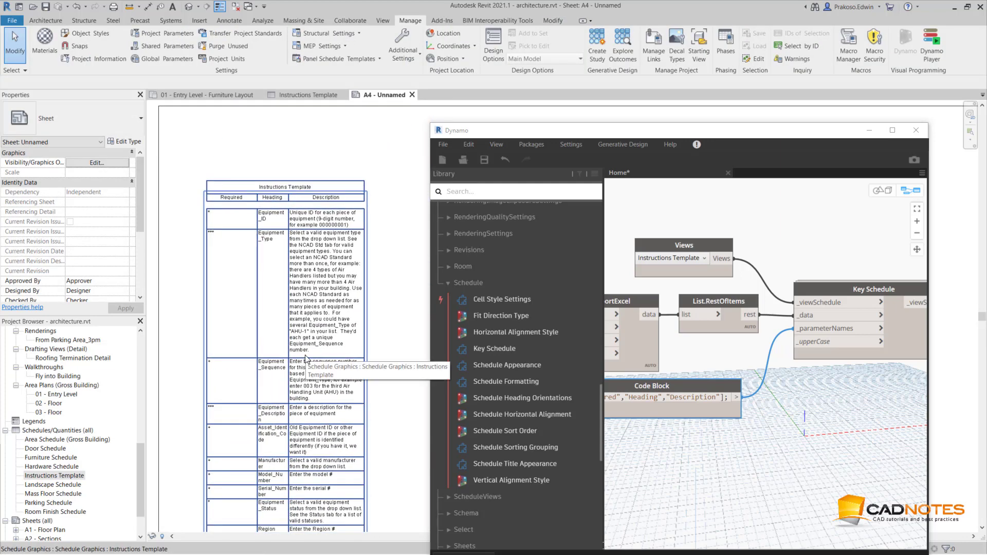